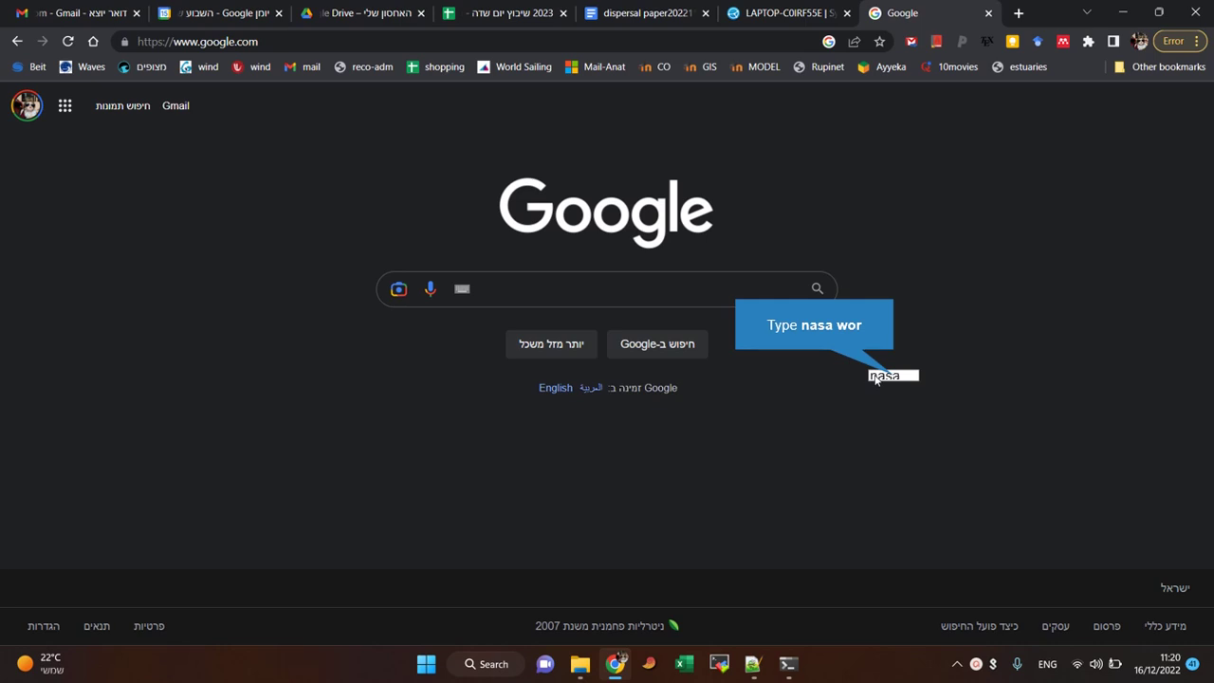
Search Google for 'nasa worldview' and open the NASA Worldview site from the results
{"action": "type", "text": "w"}
{"action": "type", "text": "nasa wor"}
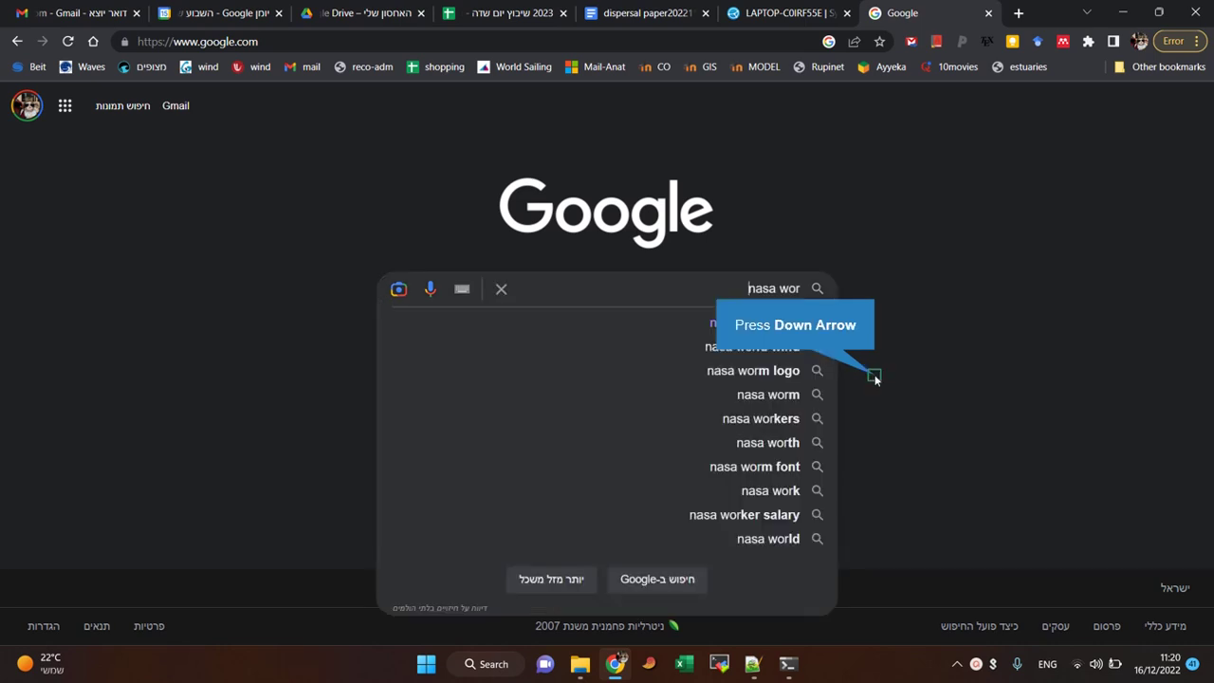
{"action": "key", "text": "Down"}
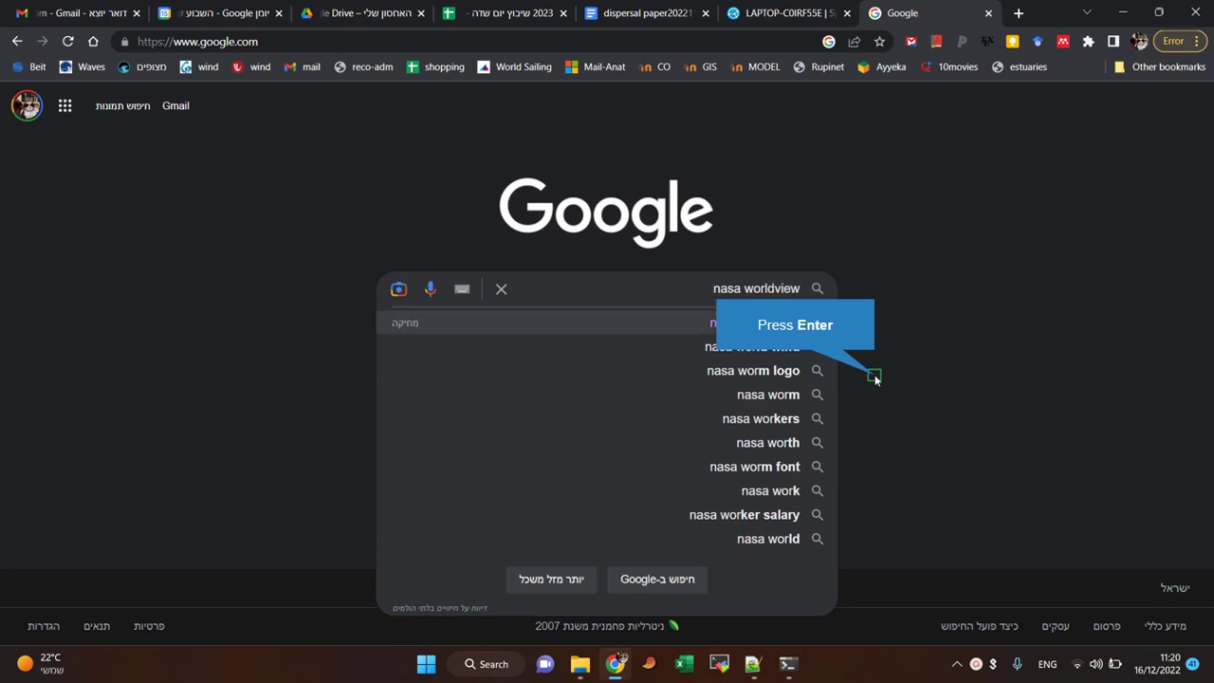
{"action": "key", "text": "Return"}
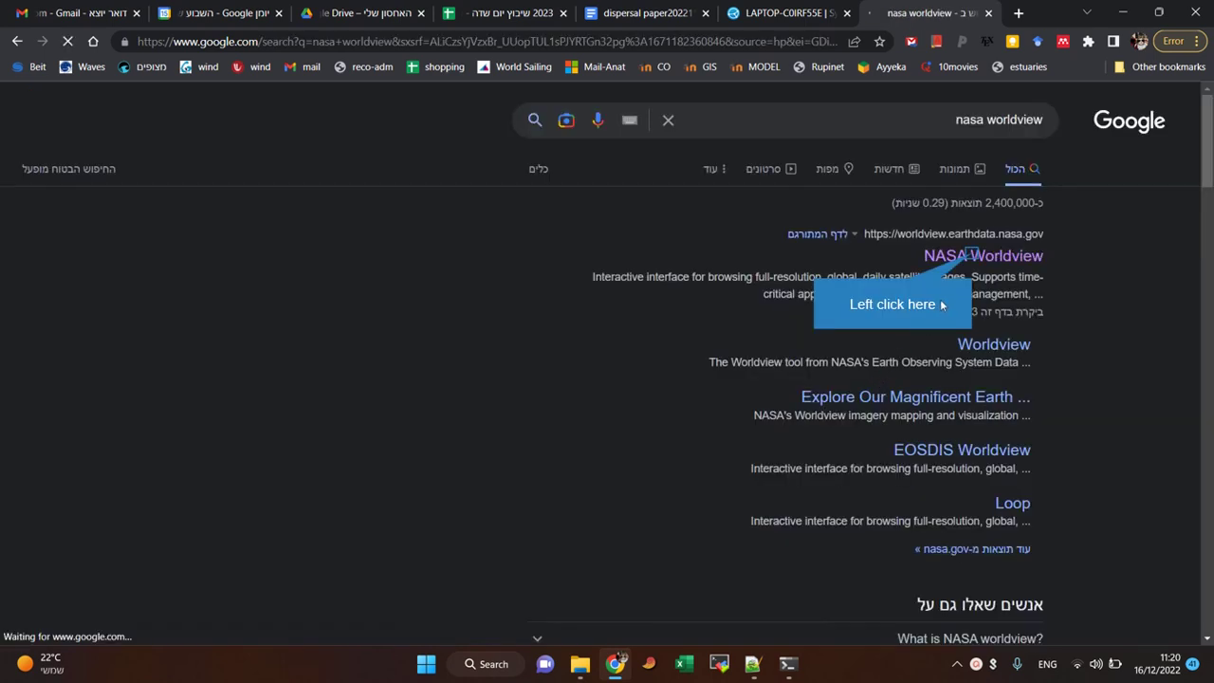
{"action": "left_click", "coordinate": [969, 251]}
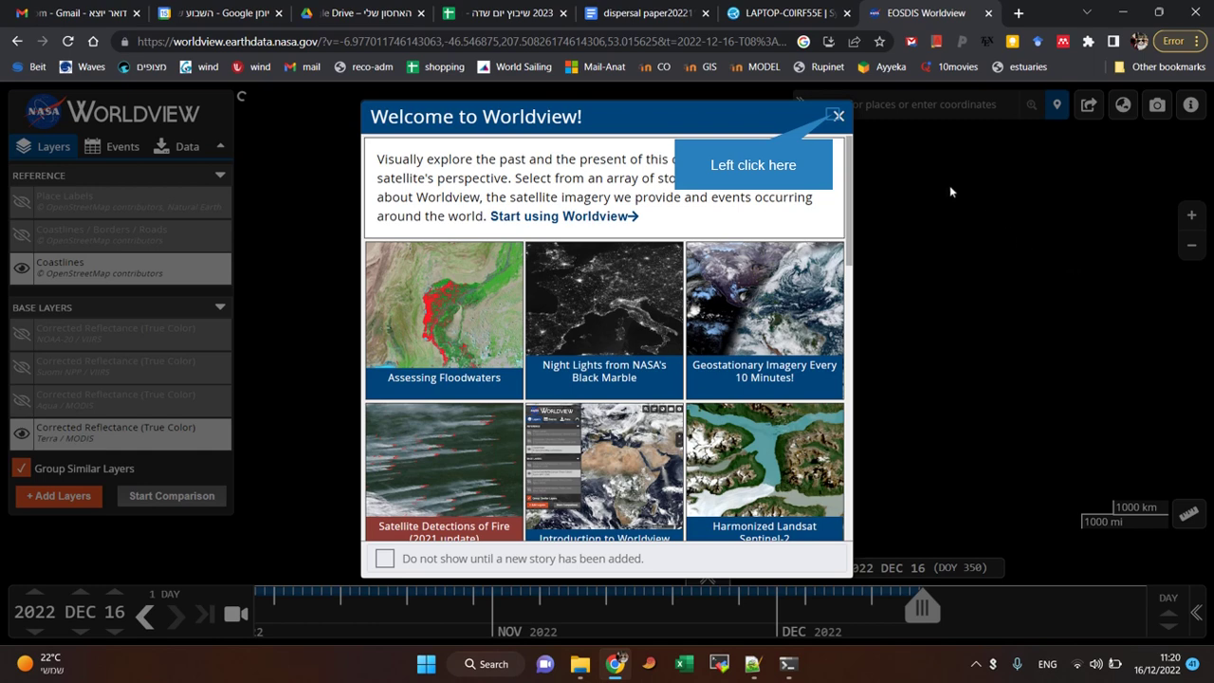
Find the Sea Surface Currents (Meridional) OSCAR layer by searching 'current' and add it to the map
{"action": "left_click", "coordinate": [835, 116]}
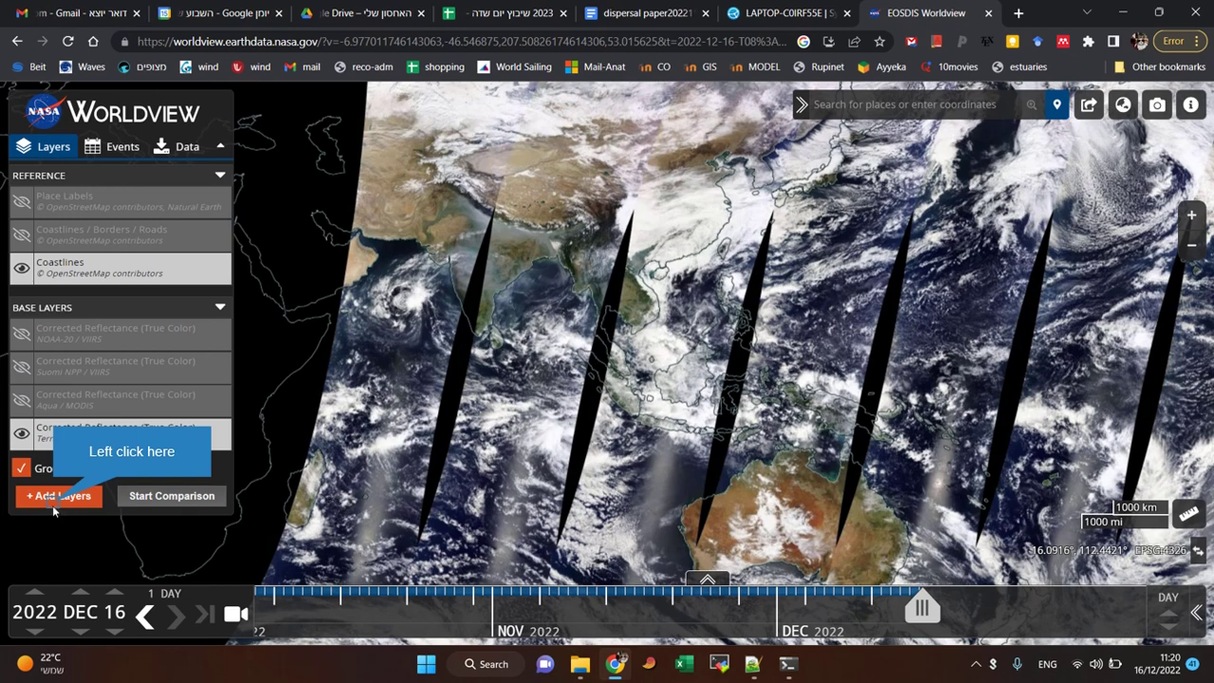
{"action": "left_click", "coordinate": [86, 500]}
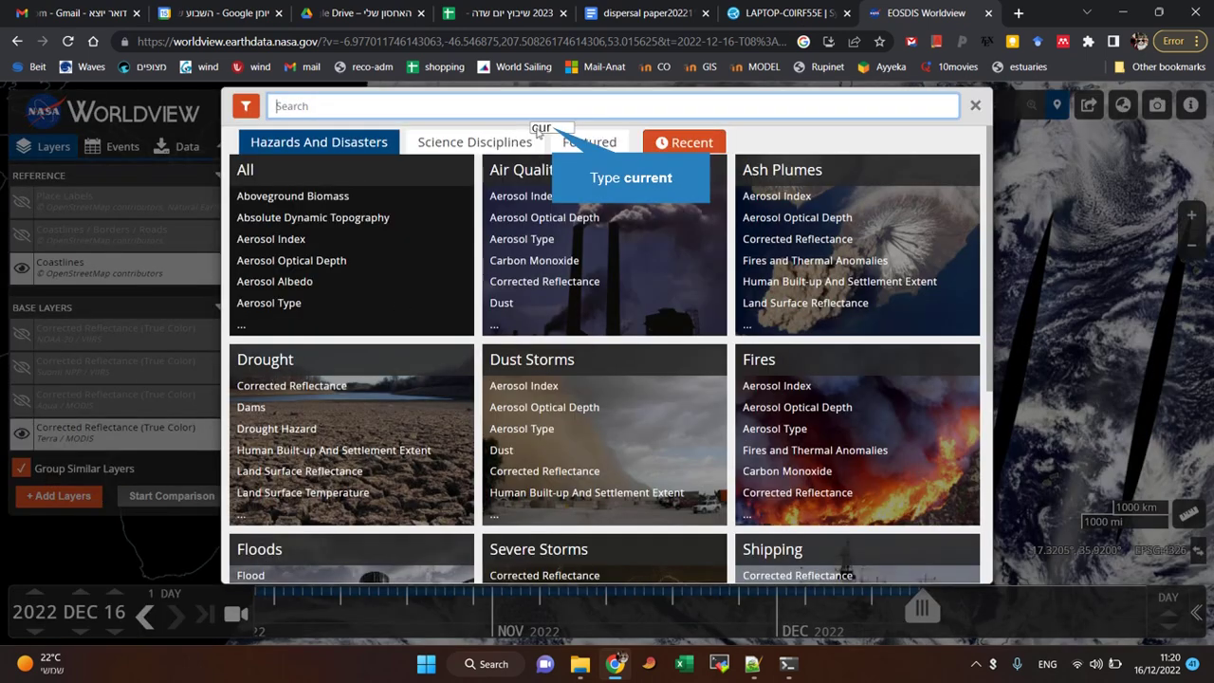
{"action": "type", "text": "current"}
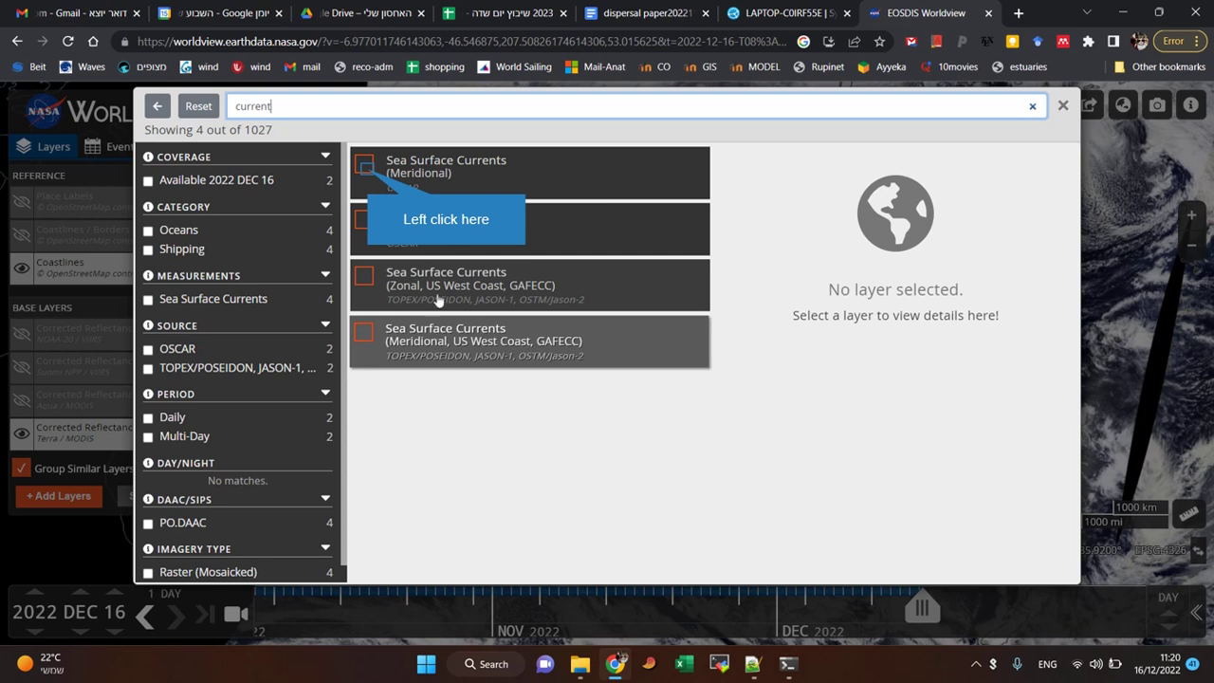
{"action": "left_click", "coordinate": [365, 166]}
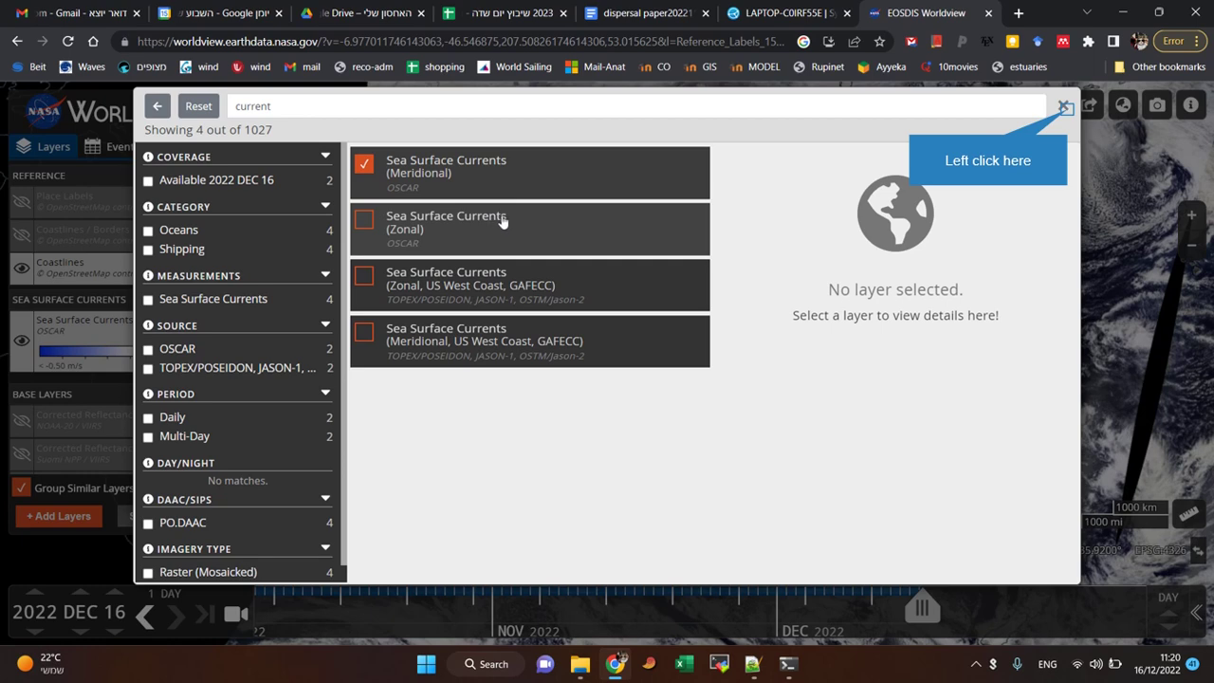
{"action": "left_click", "coordinate": [1064, 107]}
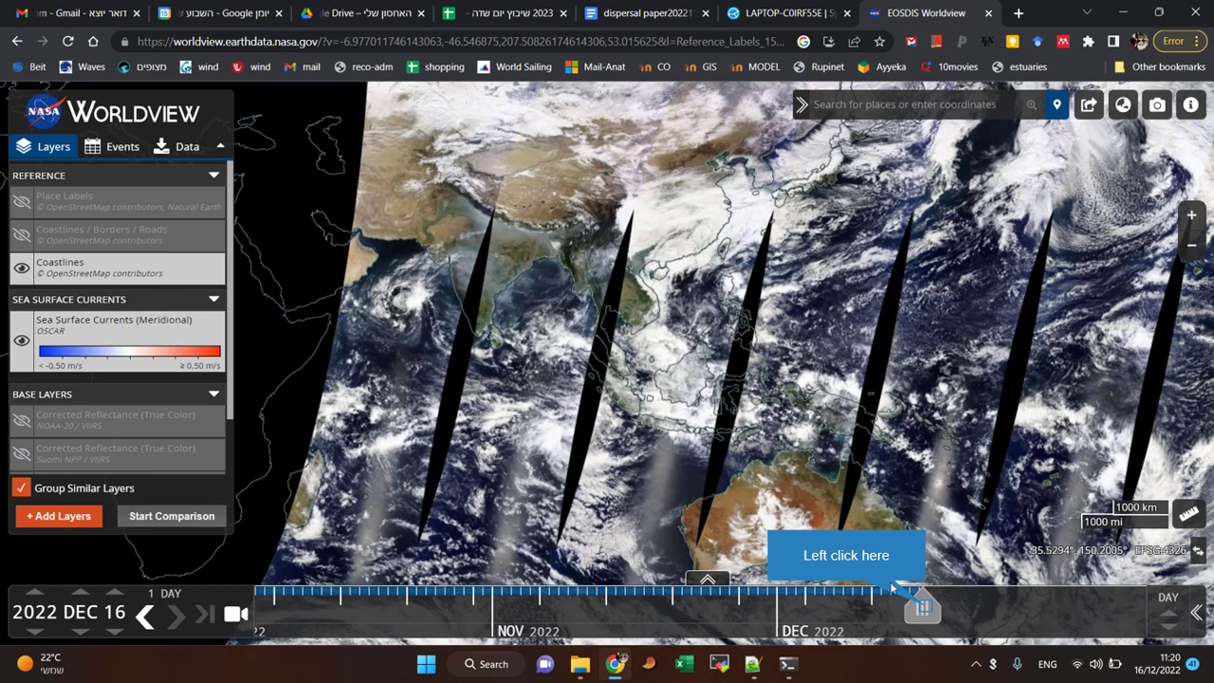
Set the timeline to 2022 NOV 10 and pan the map to Africa and Europe
{"action": "left_click_drag", "start_coordinate": [928, 613], "coordinate": [586, 611]}
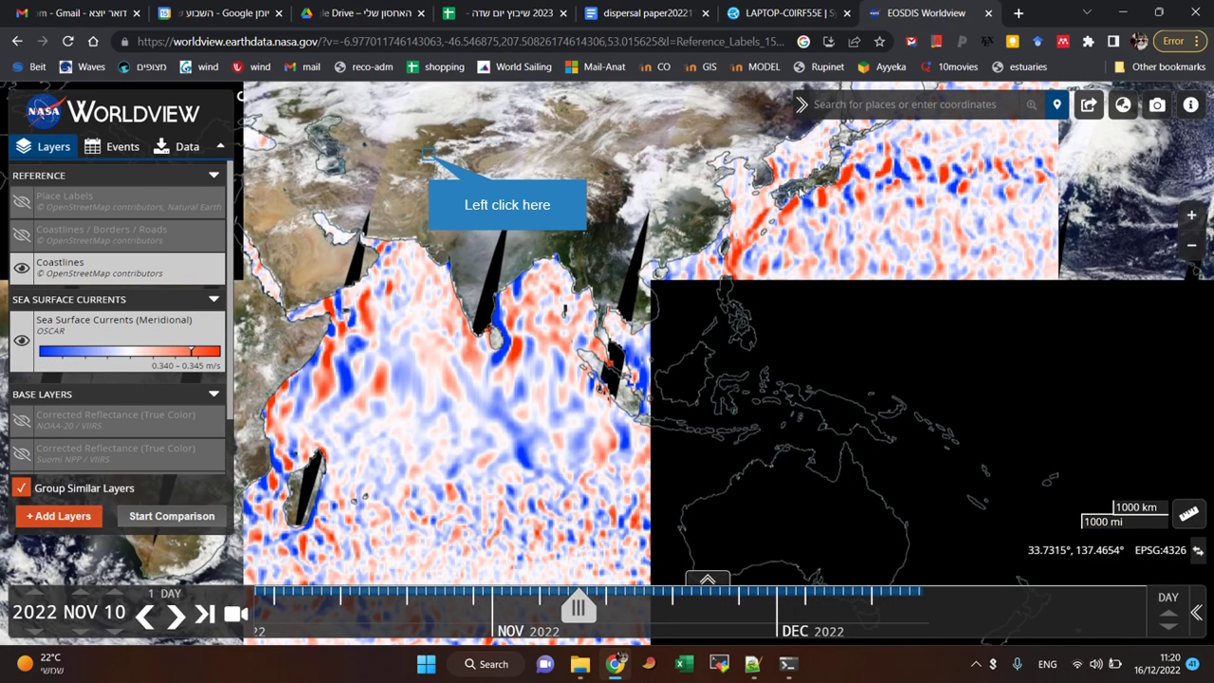
{"action": "left_click_drag", "start_coordinate": [434, 160], "coordinate": [684, 238]}
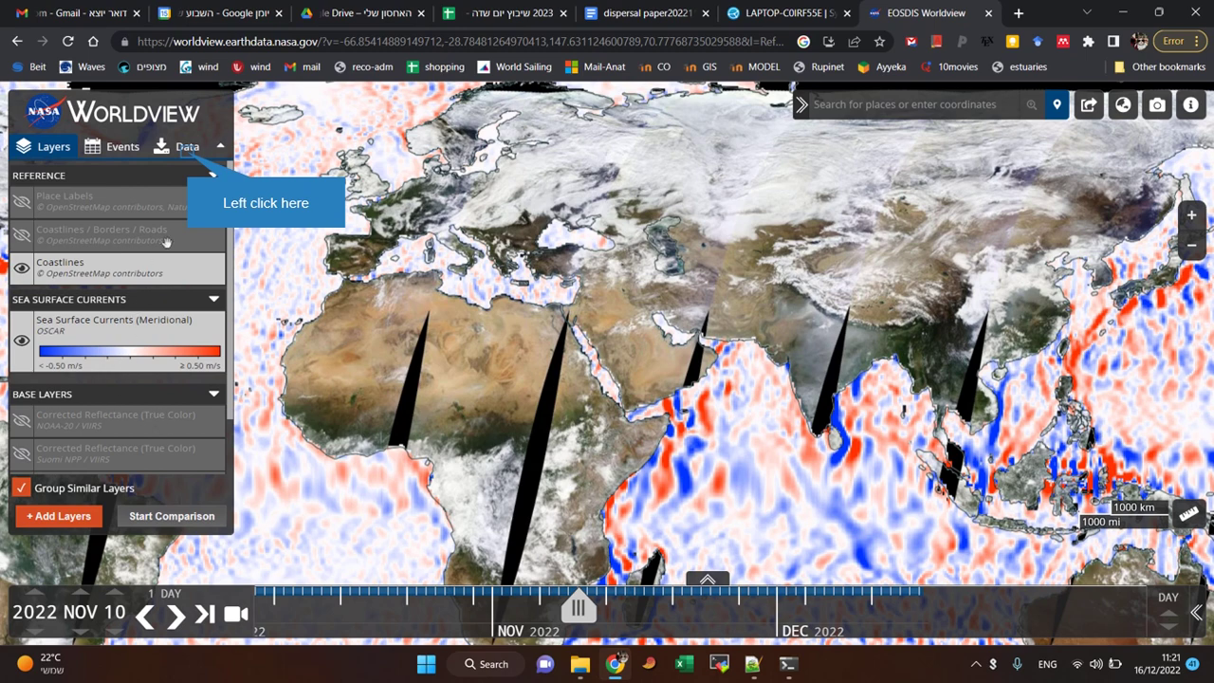
Choose the OSCAR Standard - v2.0 collection under Data and continue to Earthdata Search
{"action": "left_click", "coordinate": [189, 155]}
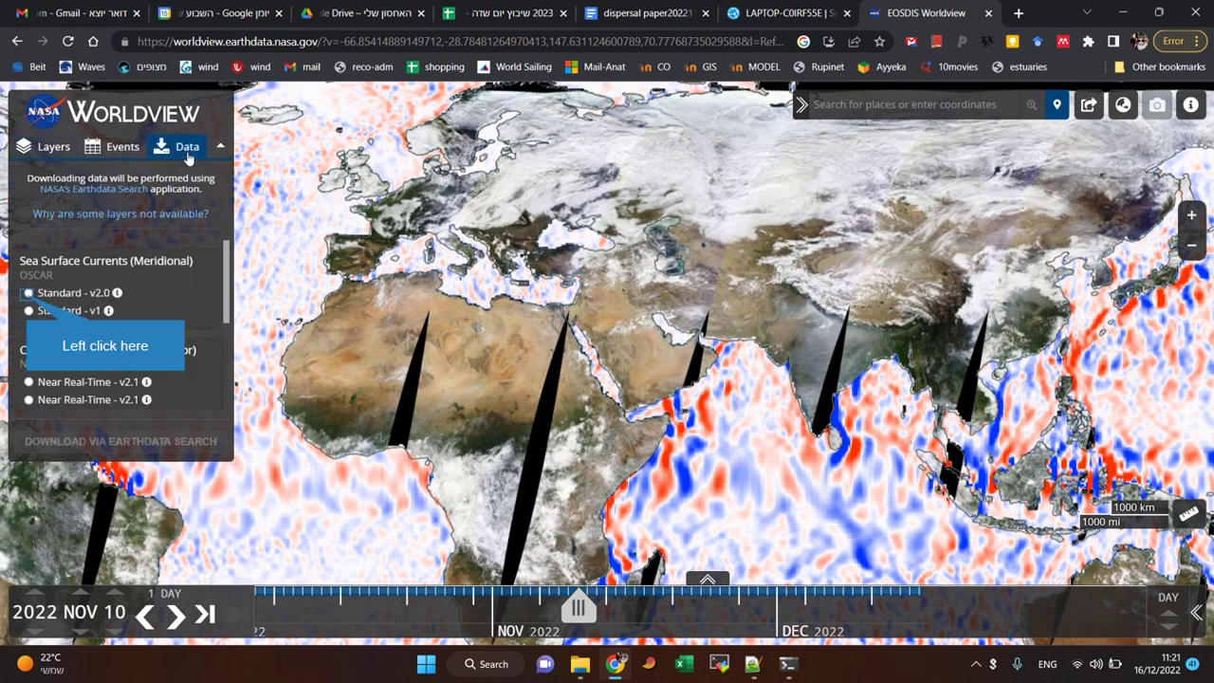
{"action": "left_click", "coordinate": [29, 295]}
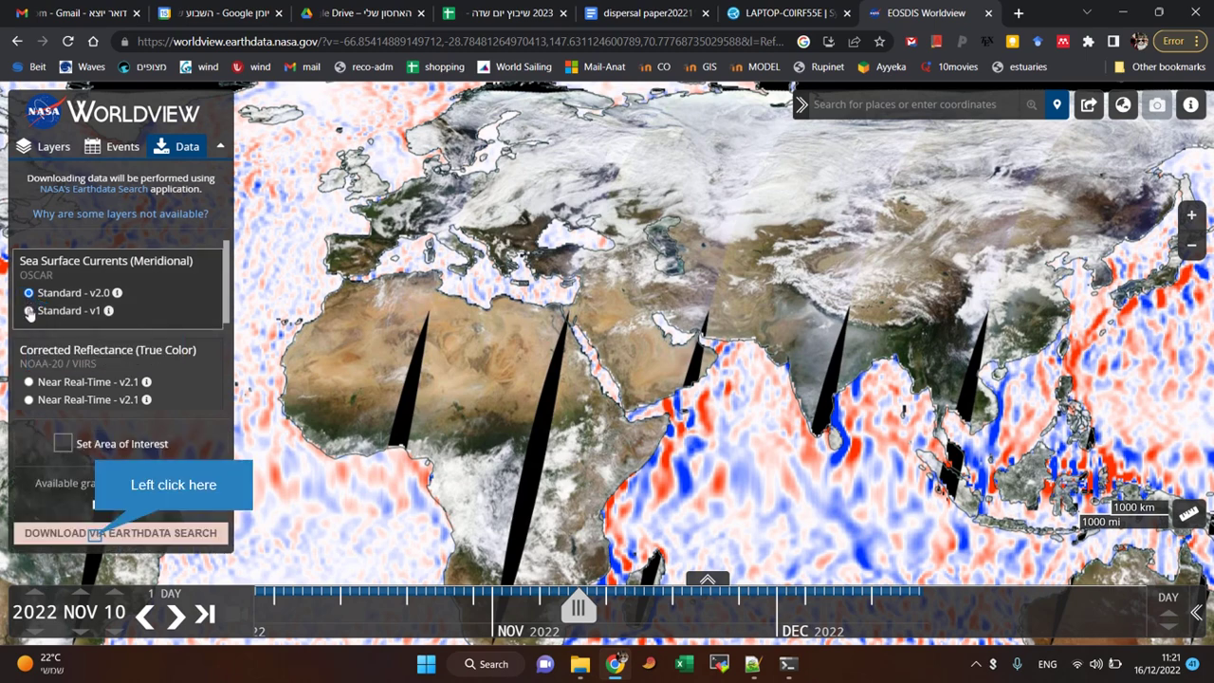
{"action": "left_click", "coordinate": [95, 536]}
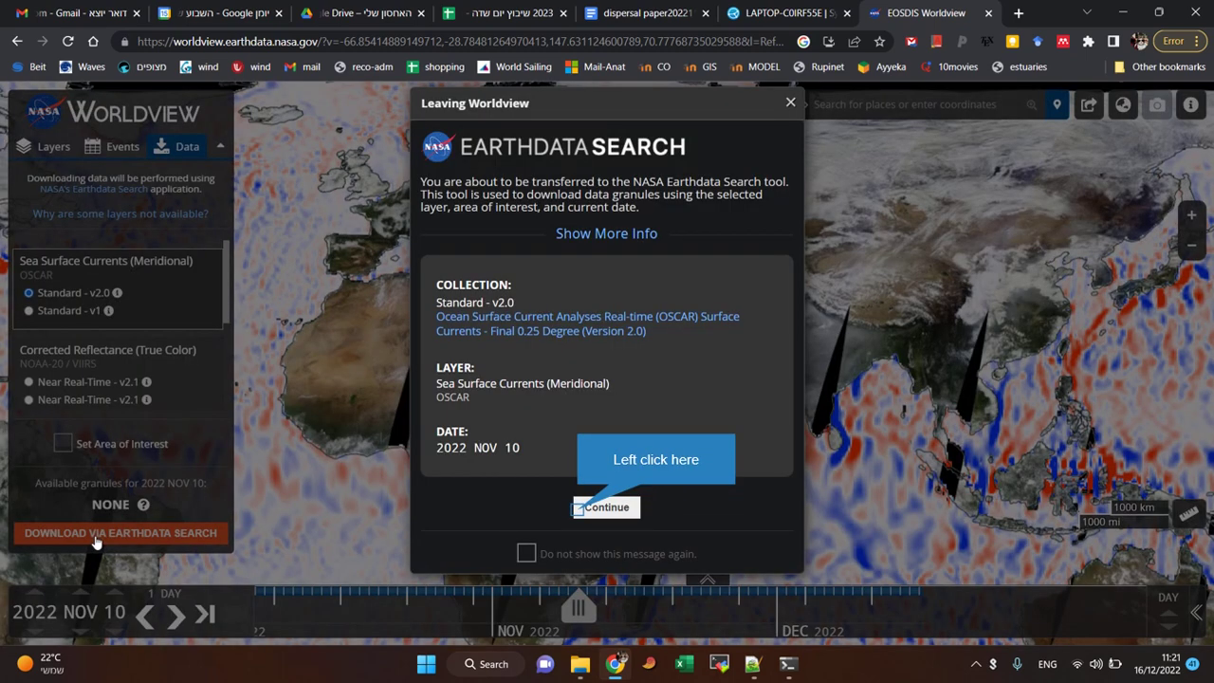
{"action": "left_click", "coordinate": [579, 511]}
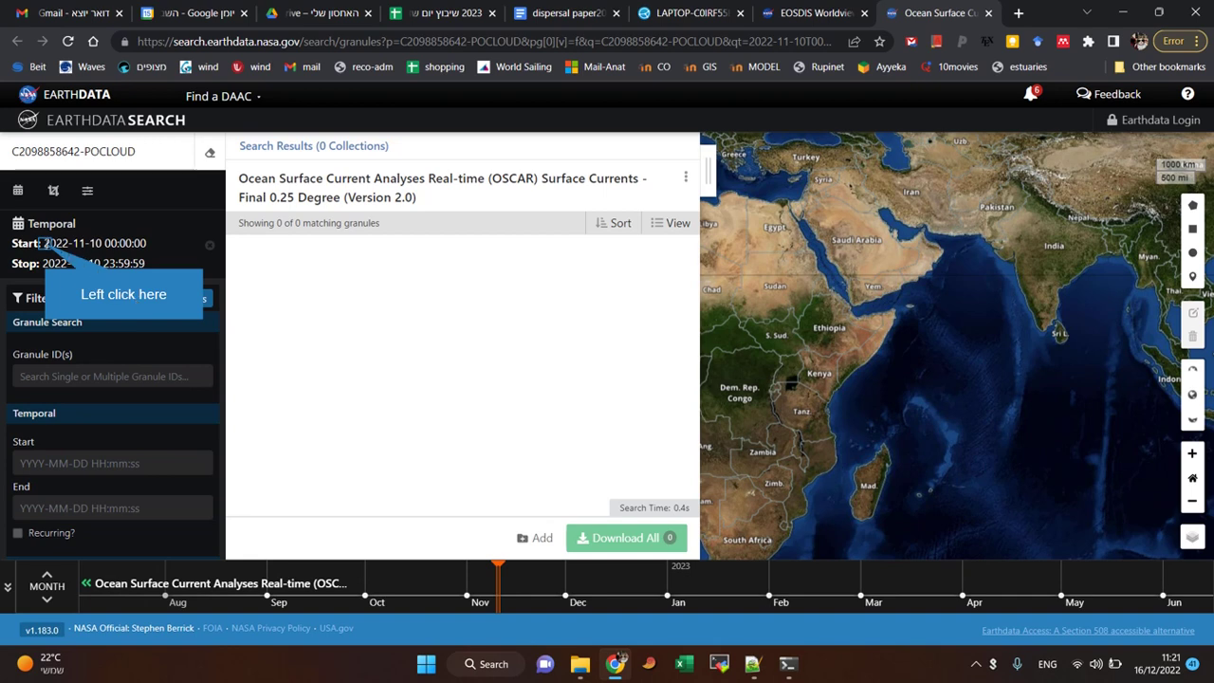
Copy the 2022-11-10 date into both the Start and End temporal filter fields
{"action": "left_click_drag", "start_coordinate": [42, 243], "coordinate": [147, 250]}
{"action": "key", "text": "ctrl+c"}
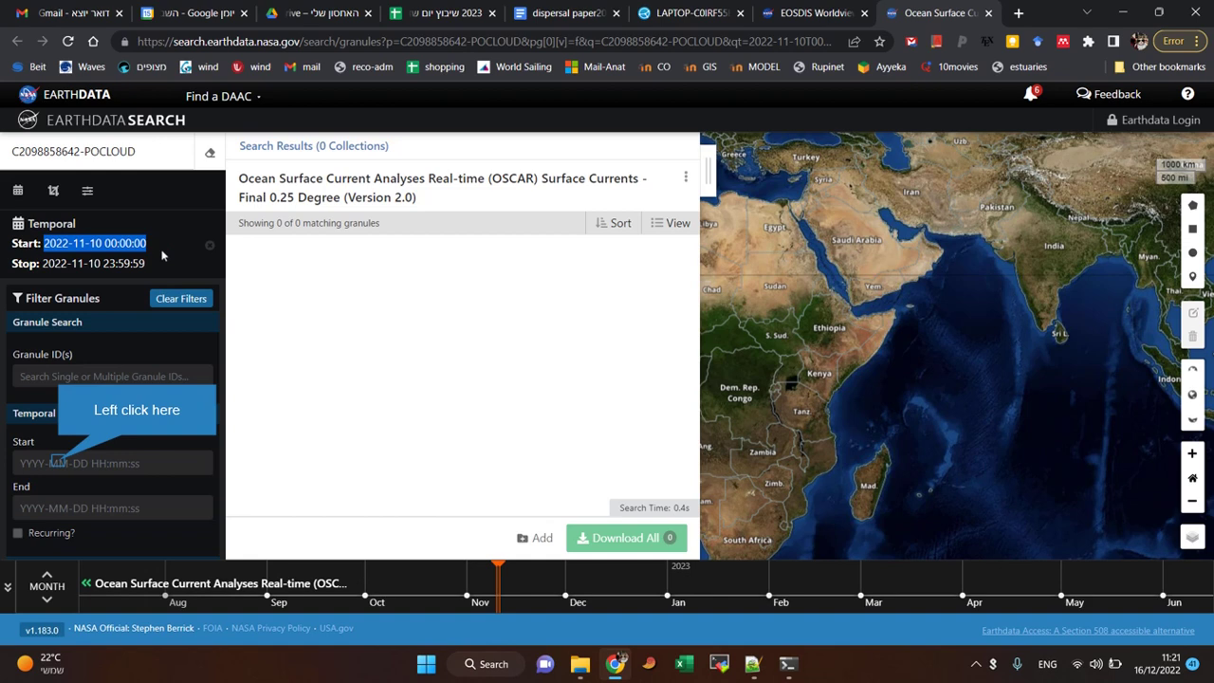
{"action": "left_click", "coordinate": [57, 461]}
{"action": "key", "text": "ctrl+v"}
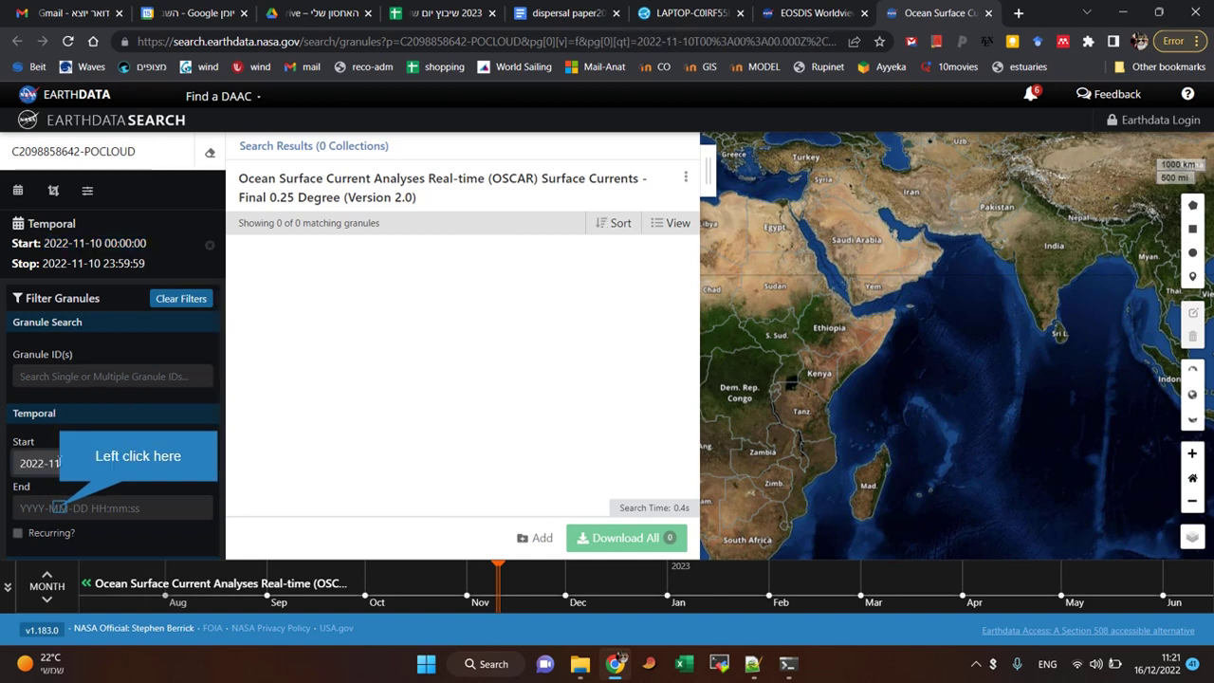
{"action": "left_click", "coordinate": [58, 508]}
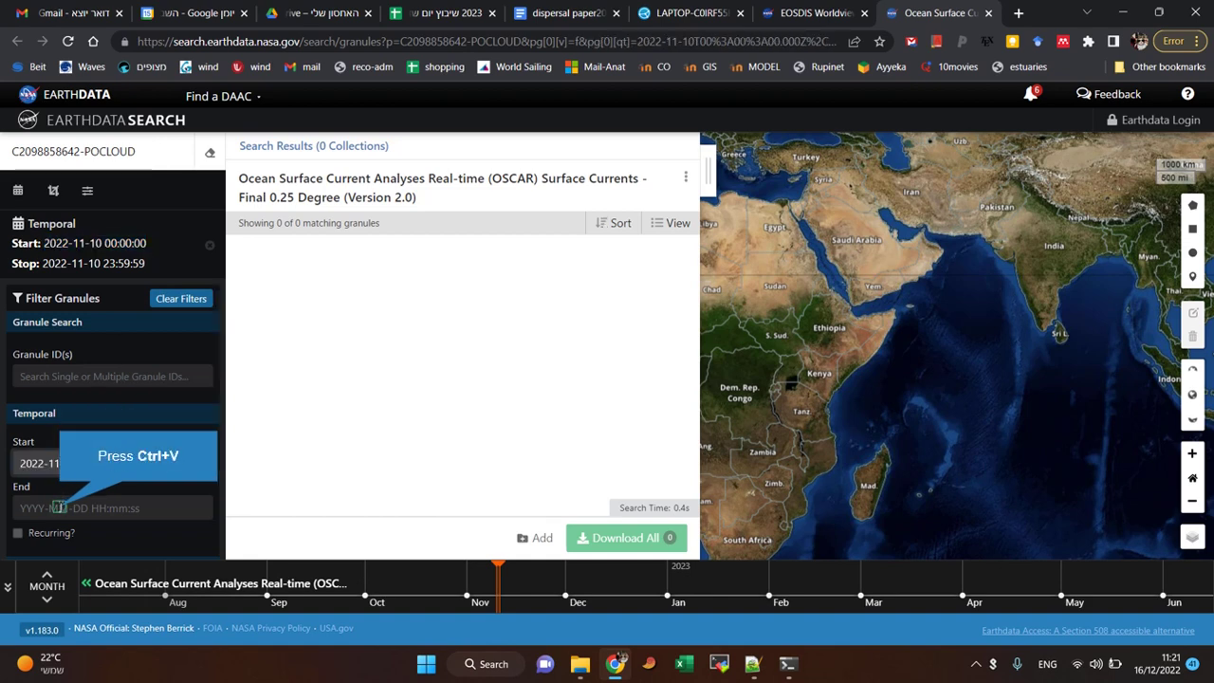
{"action": "key", "text": "ctrl+v"}
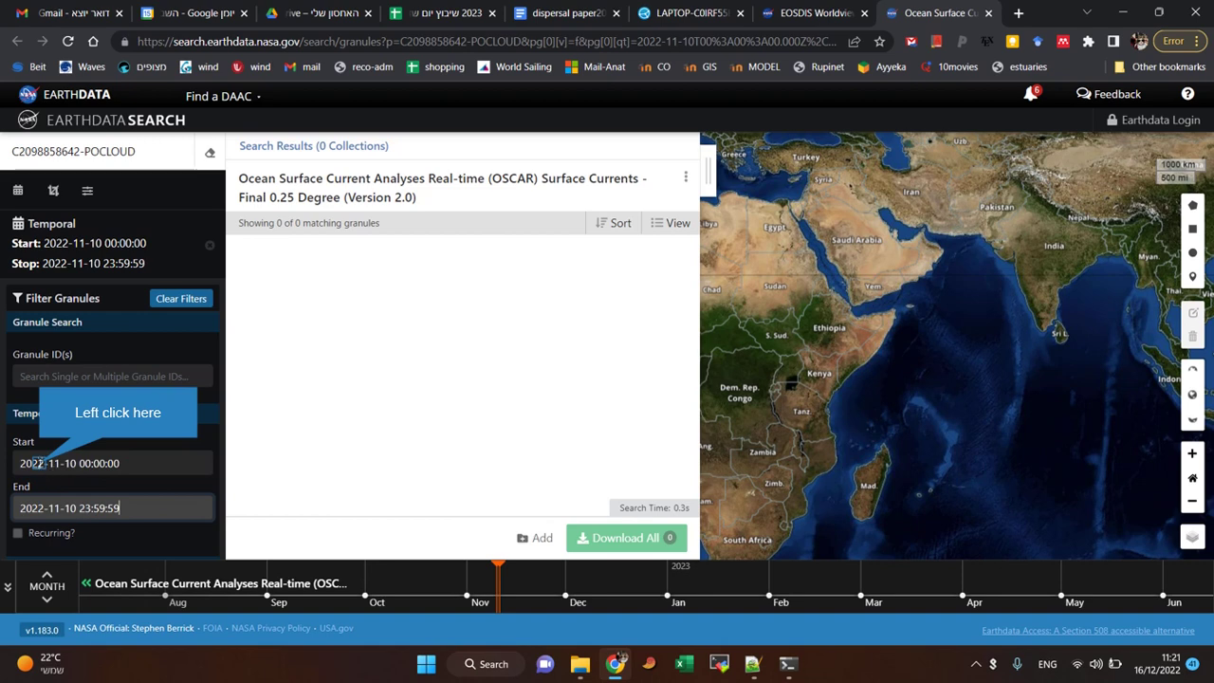
Change the Start year to 2021 and the End date to 2021-10-10
{"action": "left_click", "coordinate": [46, 463]}
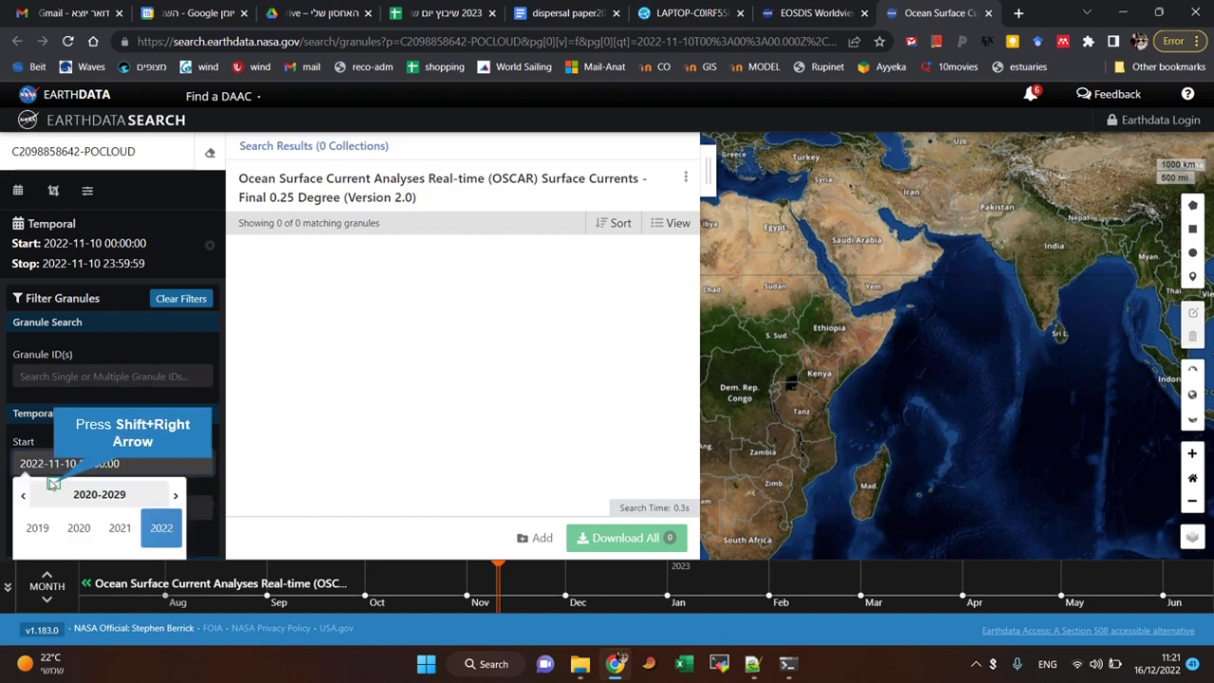
{"action": "key", "text": "shift+Right"}
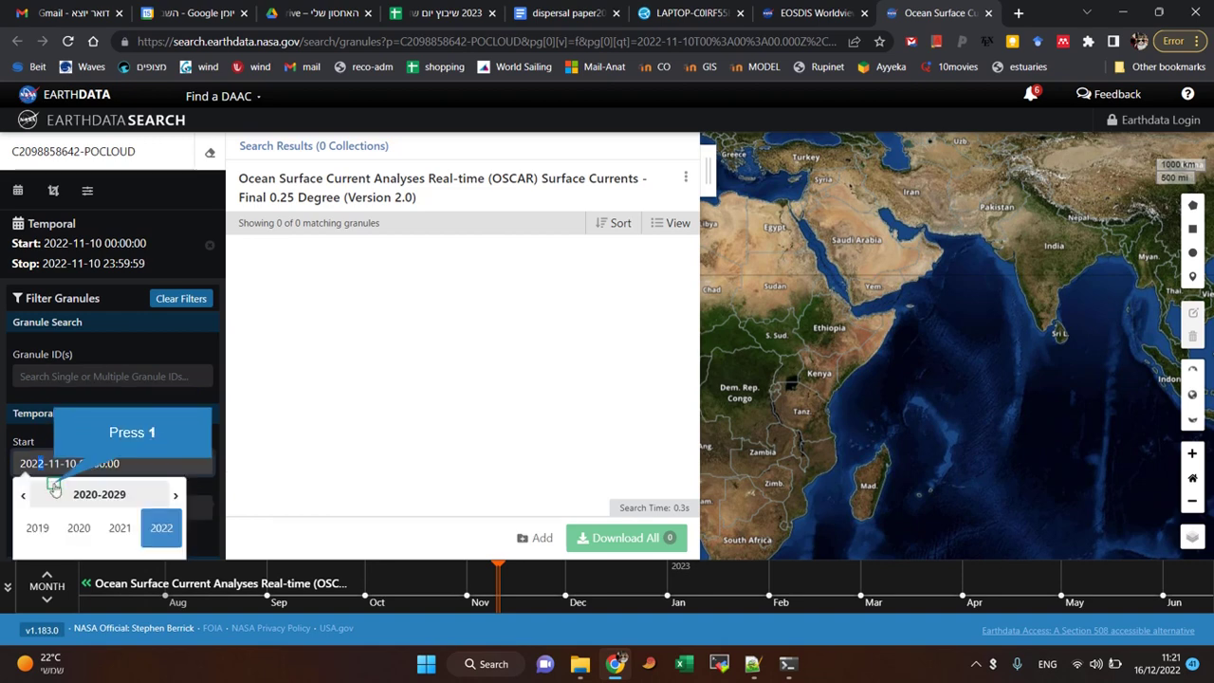
{"action": "type", "text": "1"}
{"action": "left_click", "coordinate": [40, 506]}
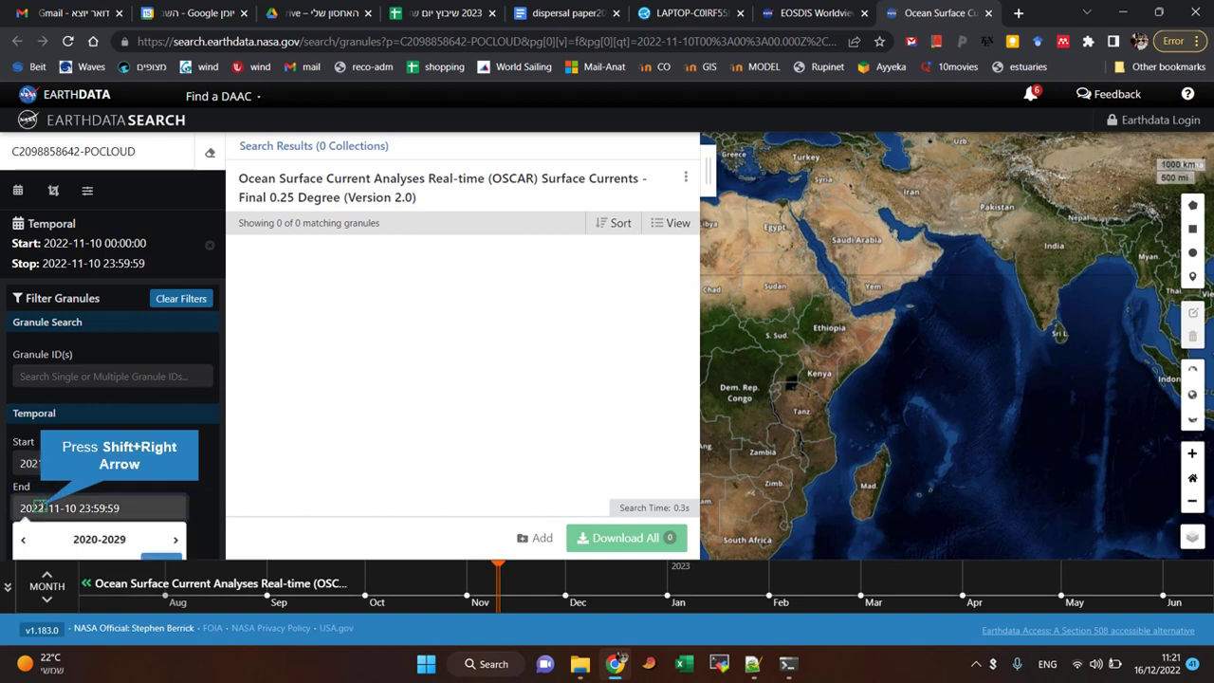
{"action": "key", "text": "shift+Right"}
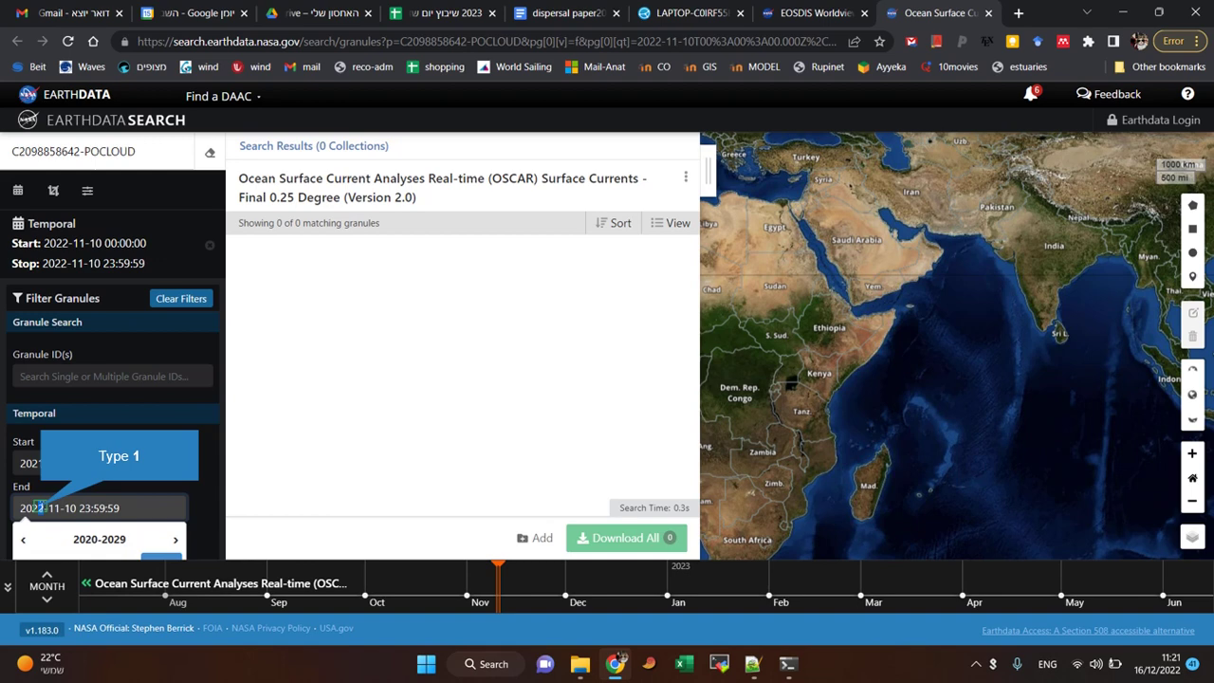
{"action": "type", "text": "1"}
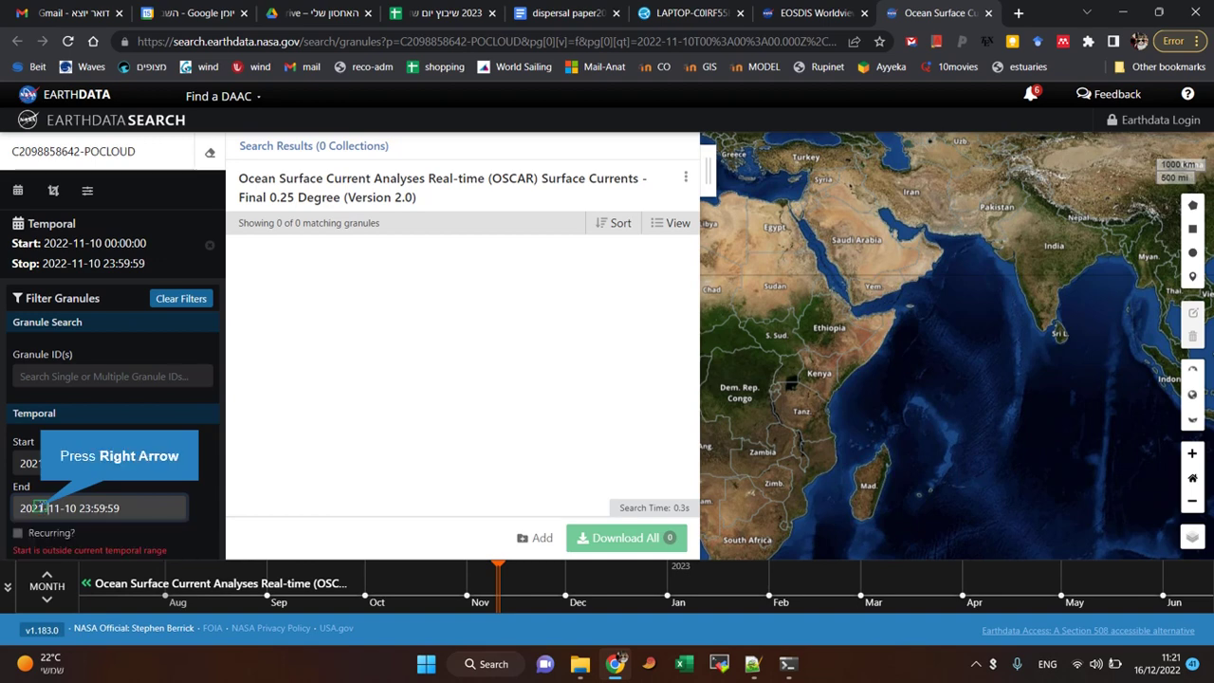
{"action": "key", "text": "Right"}
{"action": "key", "text": "shift+Right"}
{"action": "type", "text": "0"}
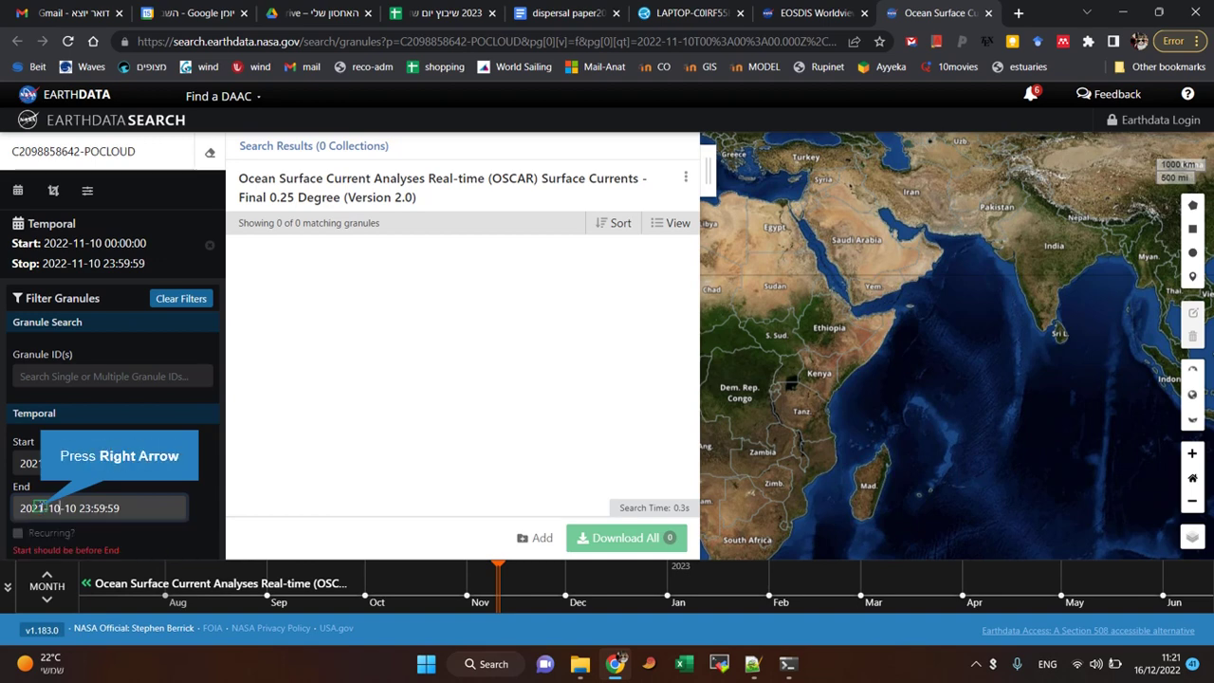
{"action": "key", "text": "Right"}
{"action": "key", "text": "shift+Right"}
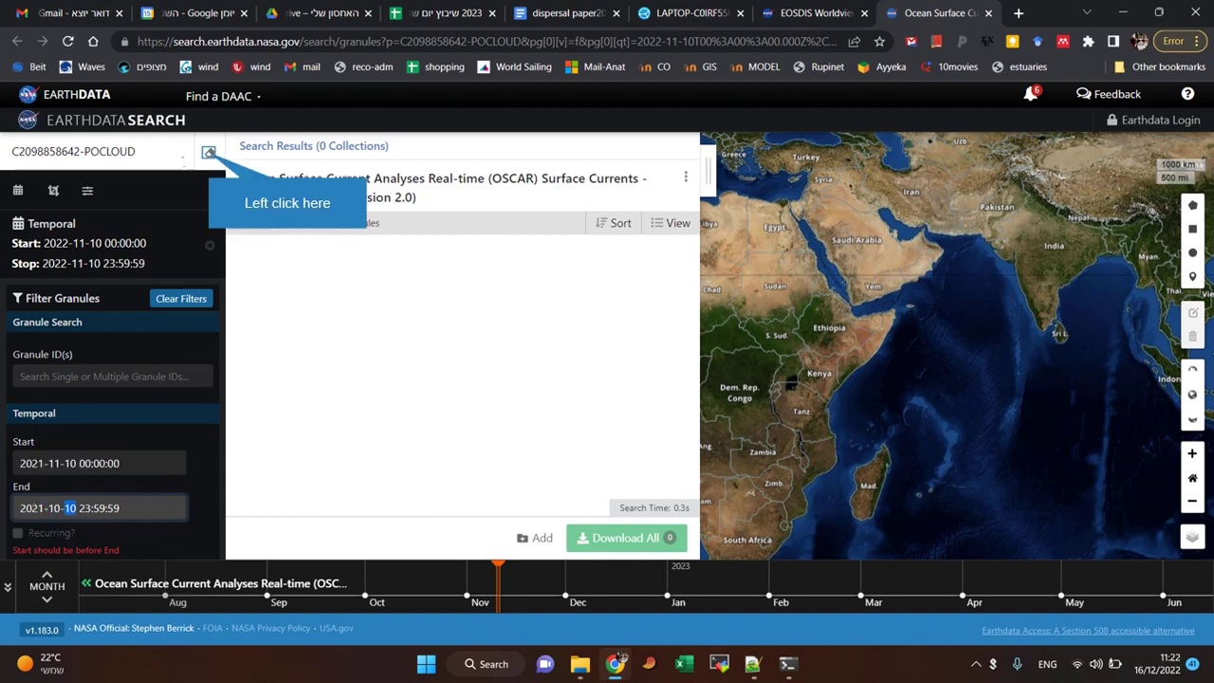
Clear the collection and date filters and scroll through the granule list
{"action": "left_click", "coordinate": [209, 153]}
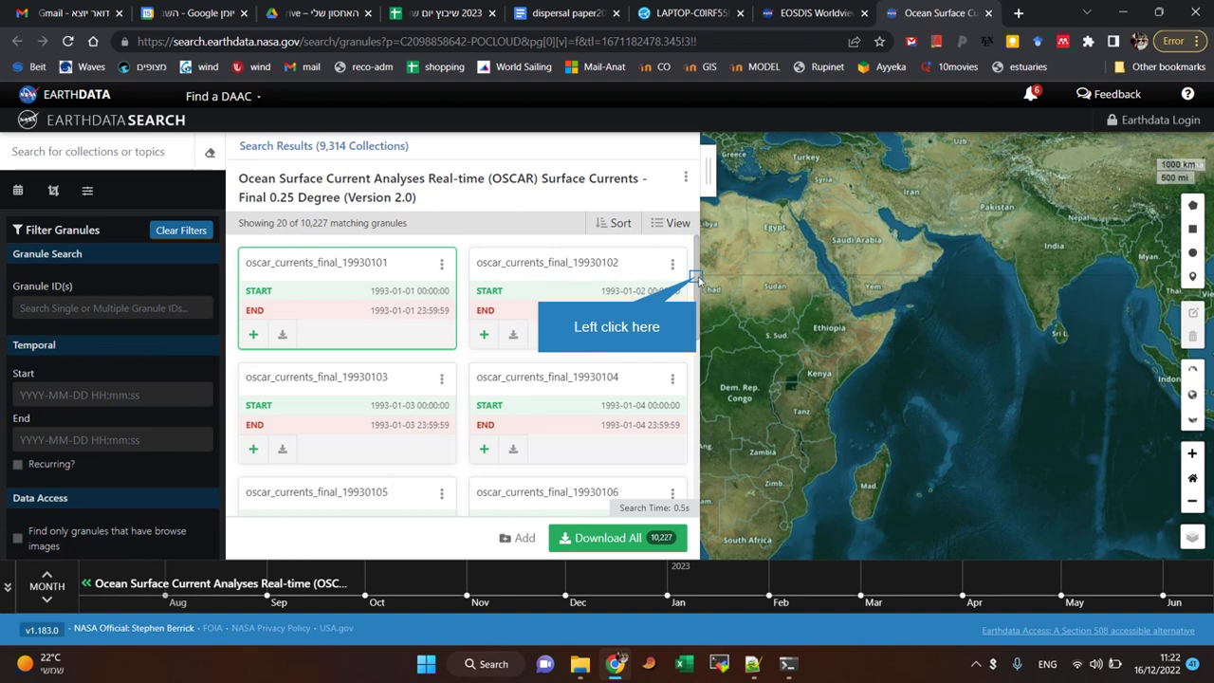
{"action": "left_click_drag", "start_coordinate": [695, 276], "coordinate": [692, 375]}
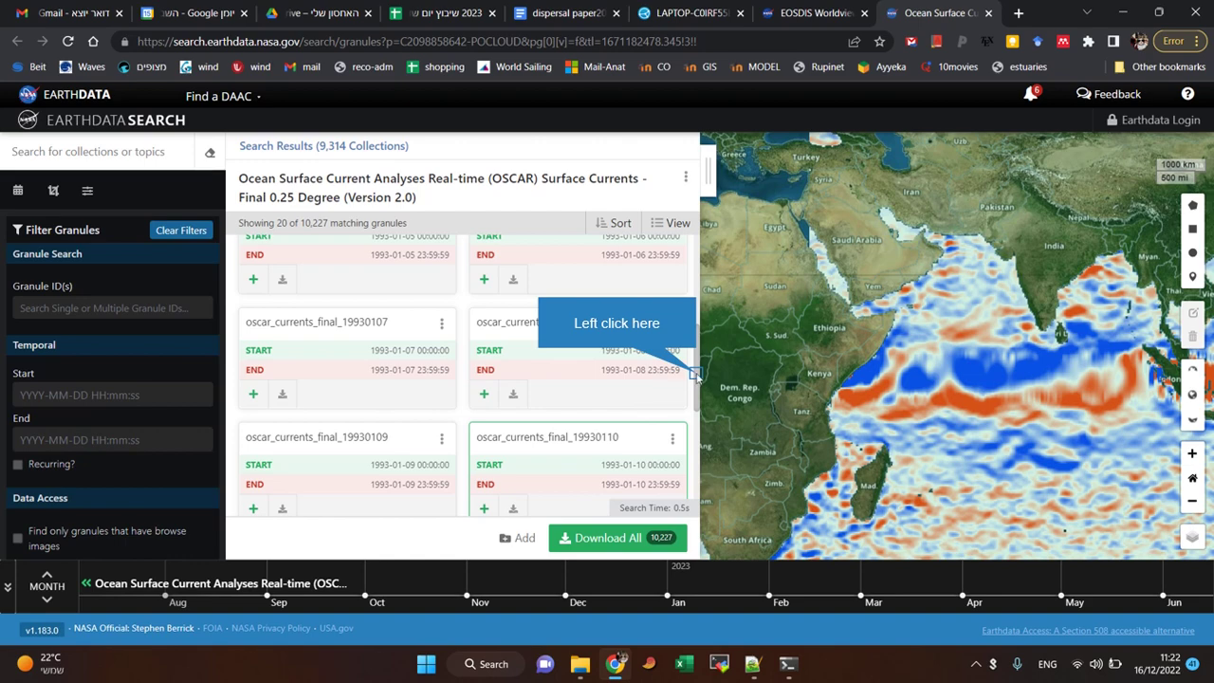
{"action": "left_click_drag", "start_coordinate": [695, 375], "coordinate": [702, 489]}
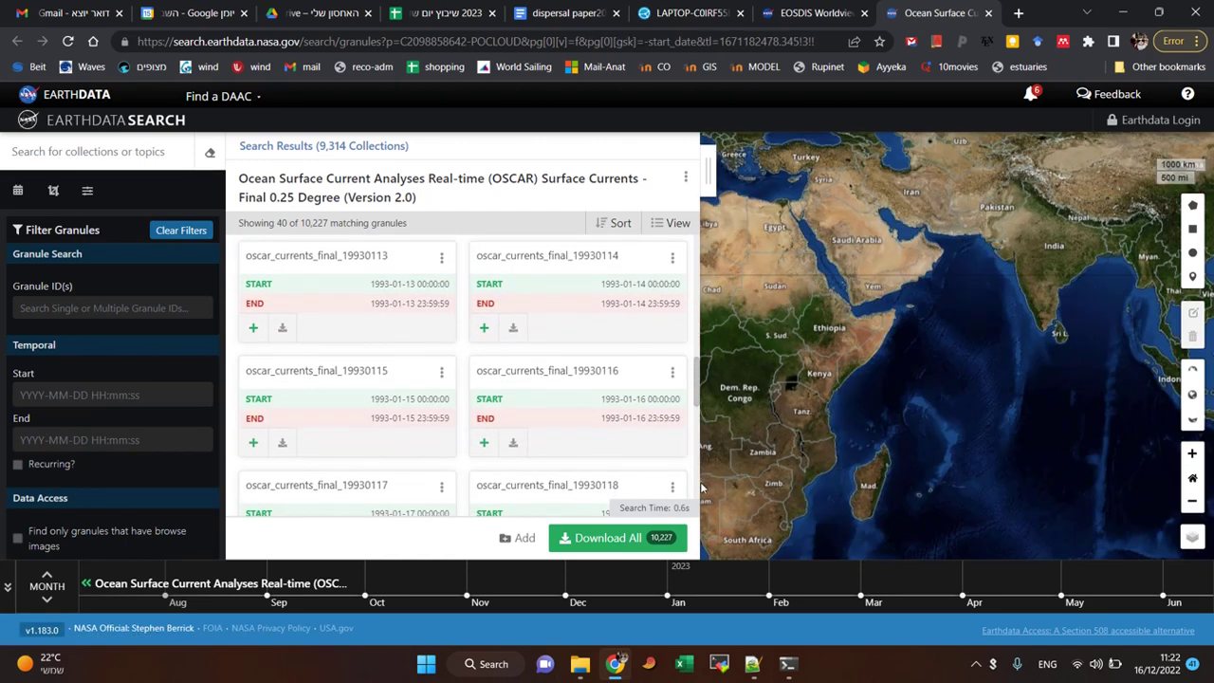
{"action": "scroll", "coordinate": [662, 413], "scroll_direction": "down", "scroll_amount": 3}
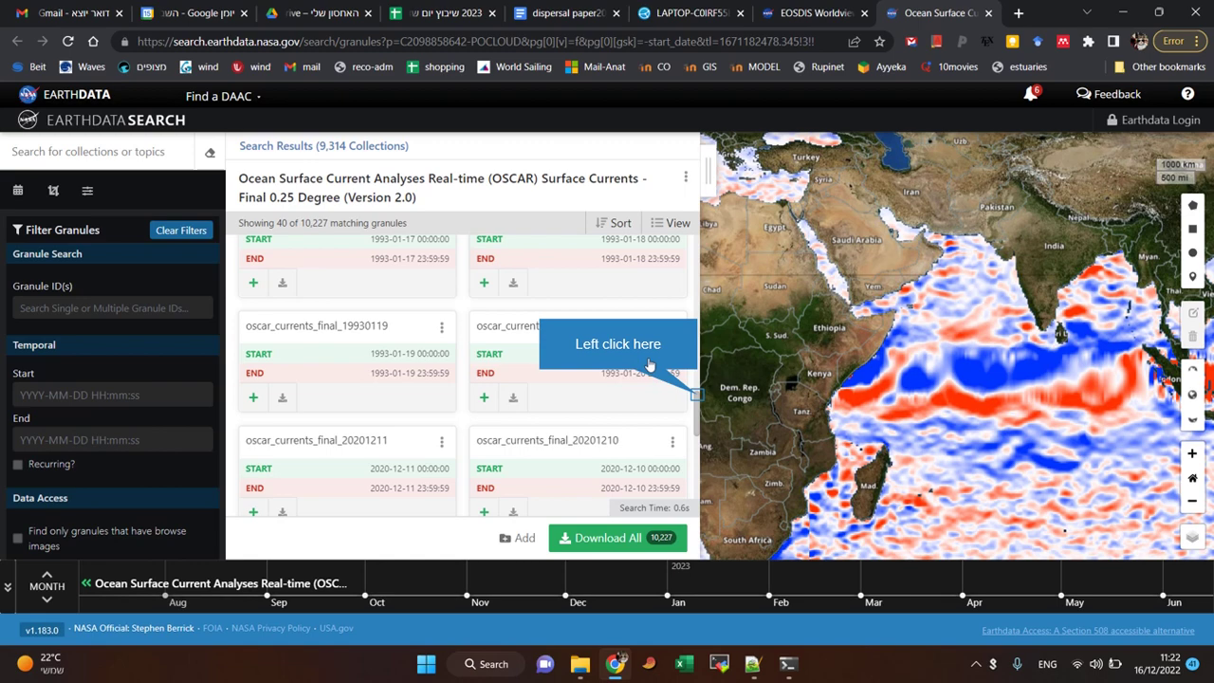
Add the oscar_currents_final_20201210 granule to the project and start its download
{"action": "left_click", "coordinate": [698, 396]}
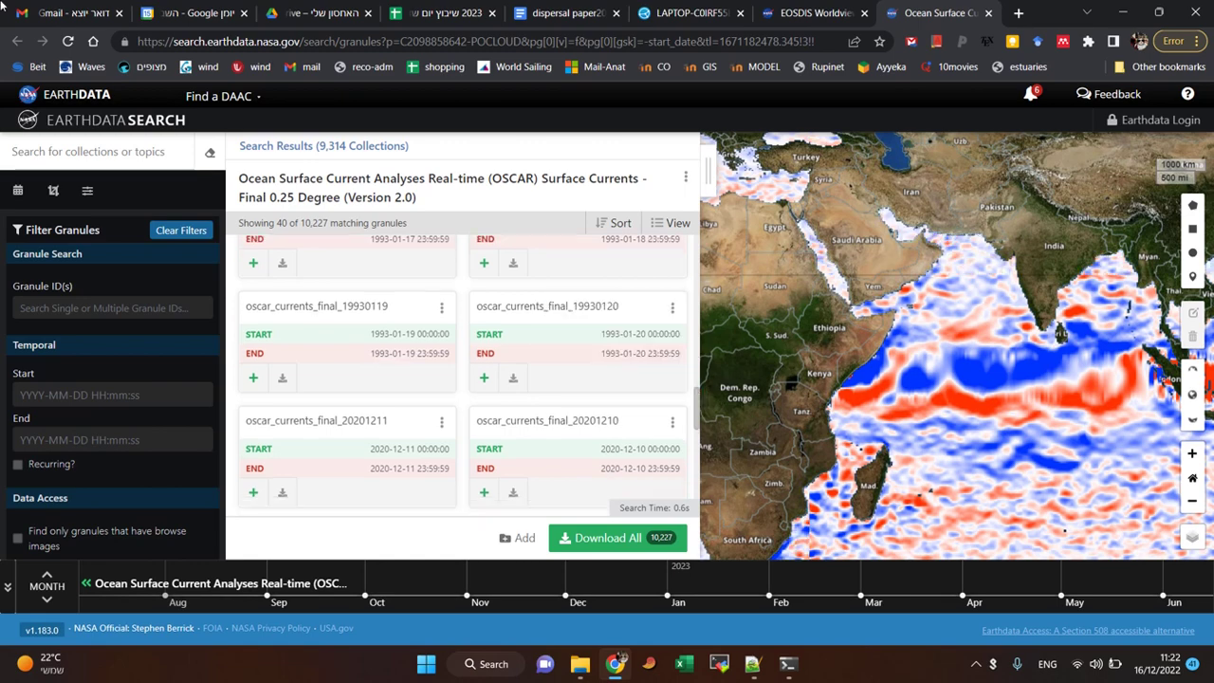
{"action": "left_click_drag", "start_coordinate": [698, 397], "coordinate": [703, 433]}
{"action": "scroll", "coordinate": [703, 433], "scroll_direction": "up", "scroll_amount": 1}
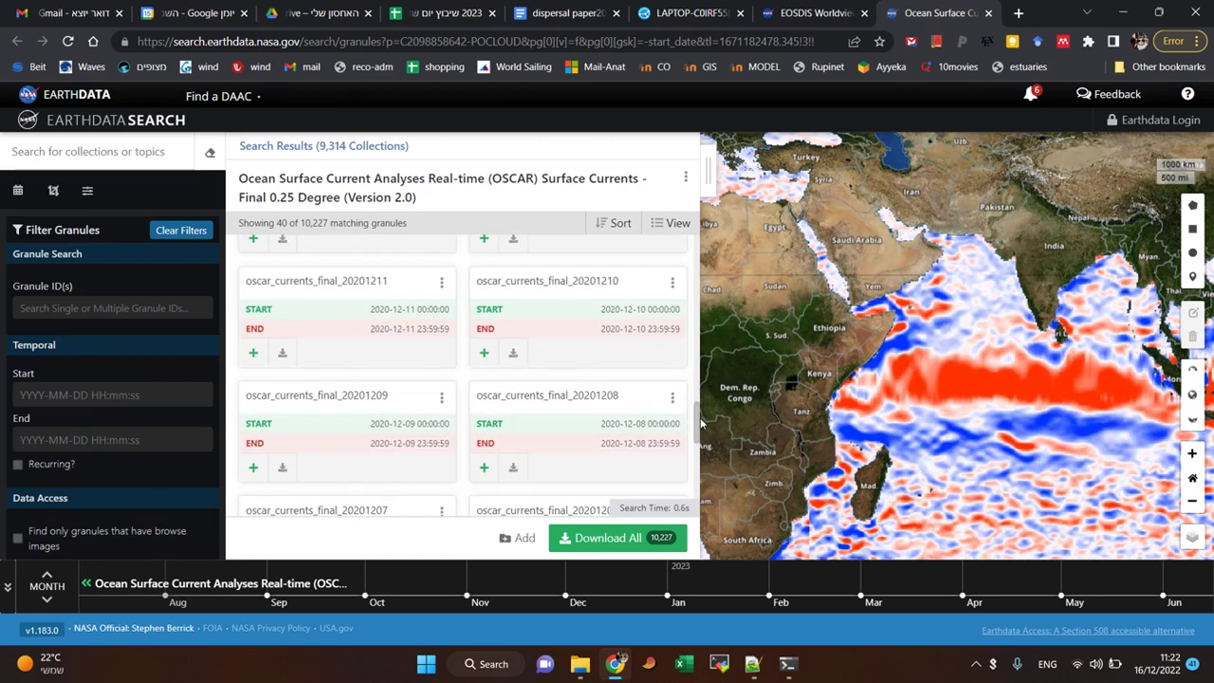
{"action": "left_click", "coordinate": [486, 354]}
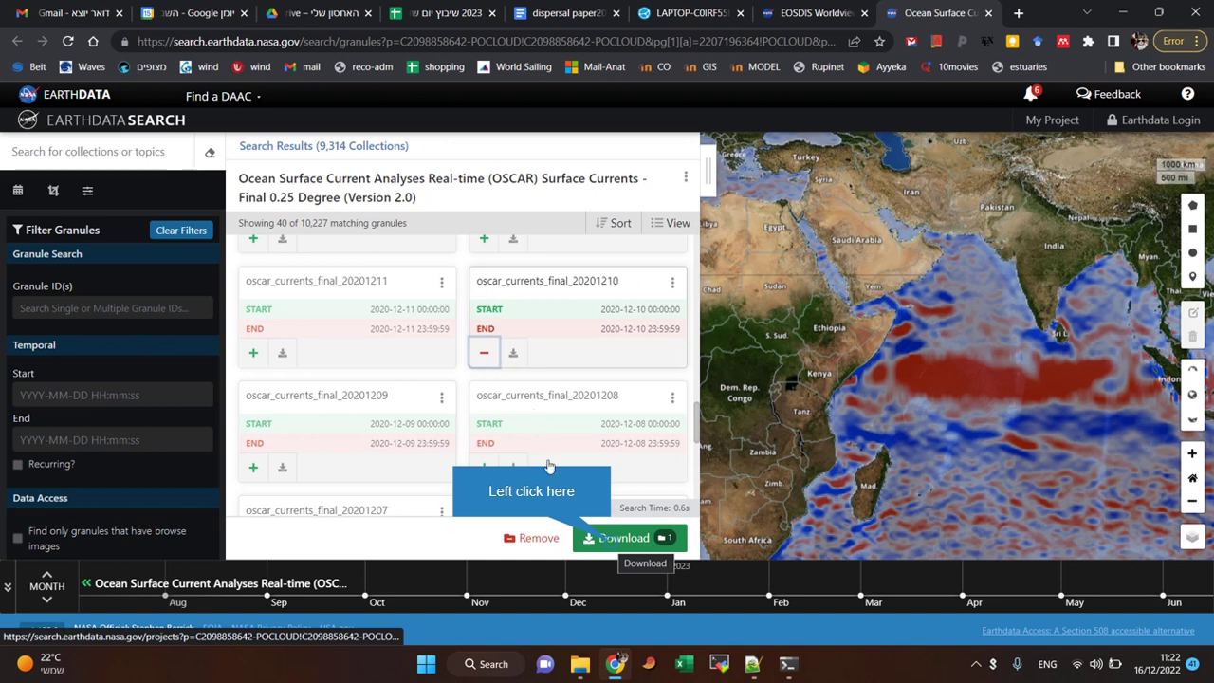
{"action": "left_click", "coordinate": [611, 548]}
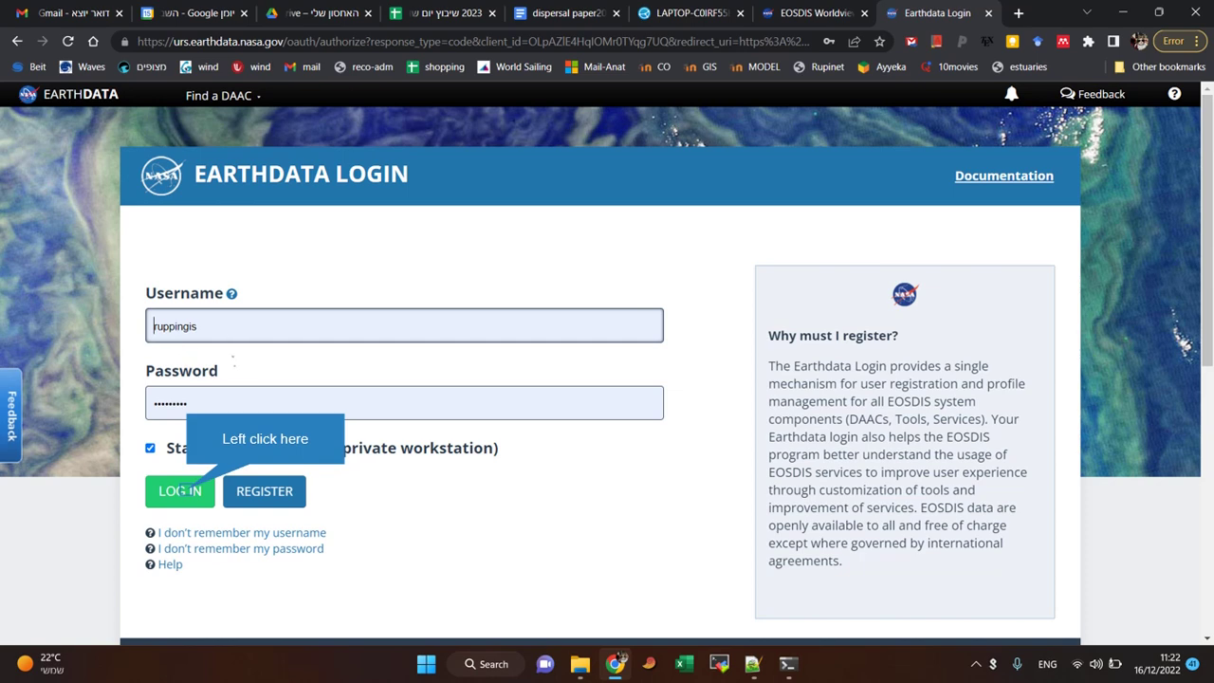
Log in to Earthdata with the filled-in account username and password
{"action": "left_click", "coordinate": [186, 491]}
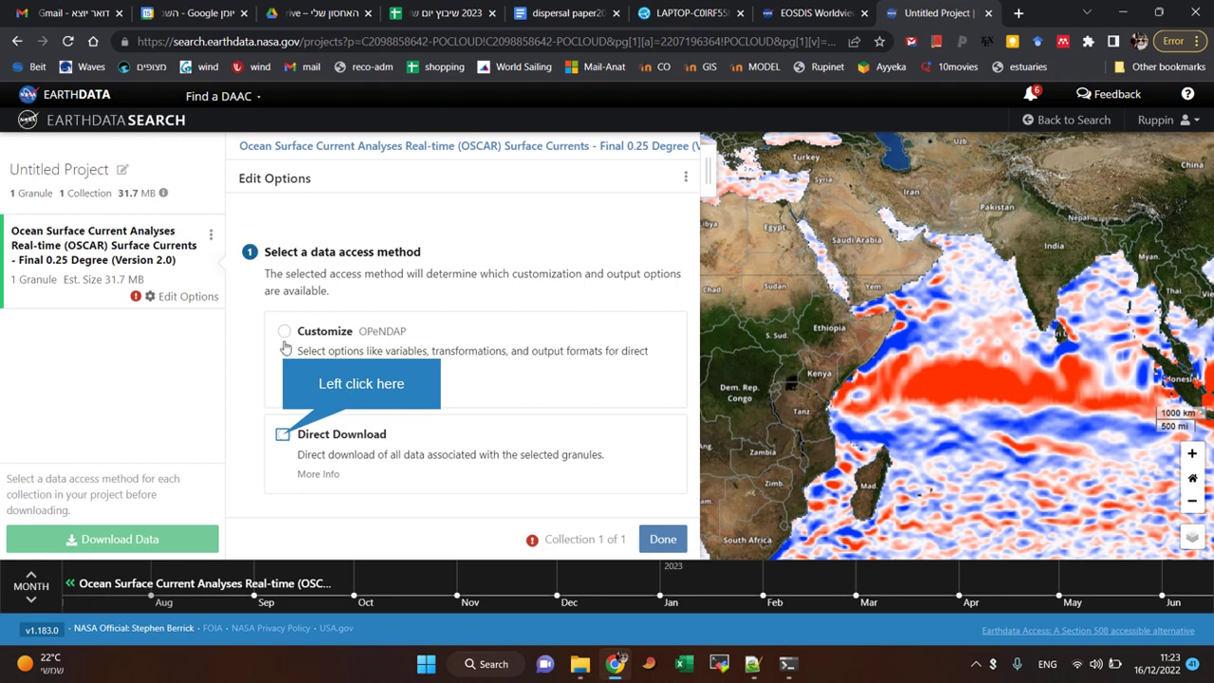
Choose Direct Download as the OSCAR granule's access method and request the data download
{"action": "left_click", "coordinate": [284, 435]}
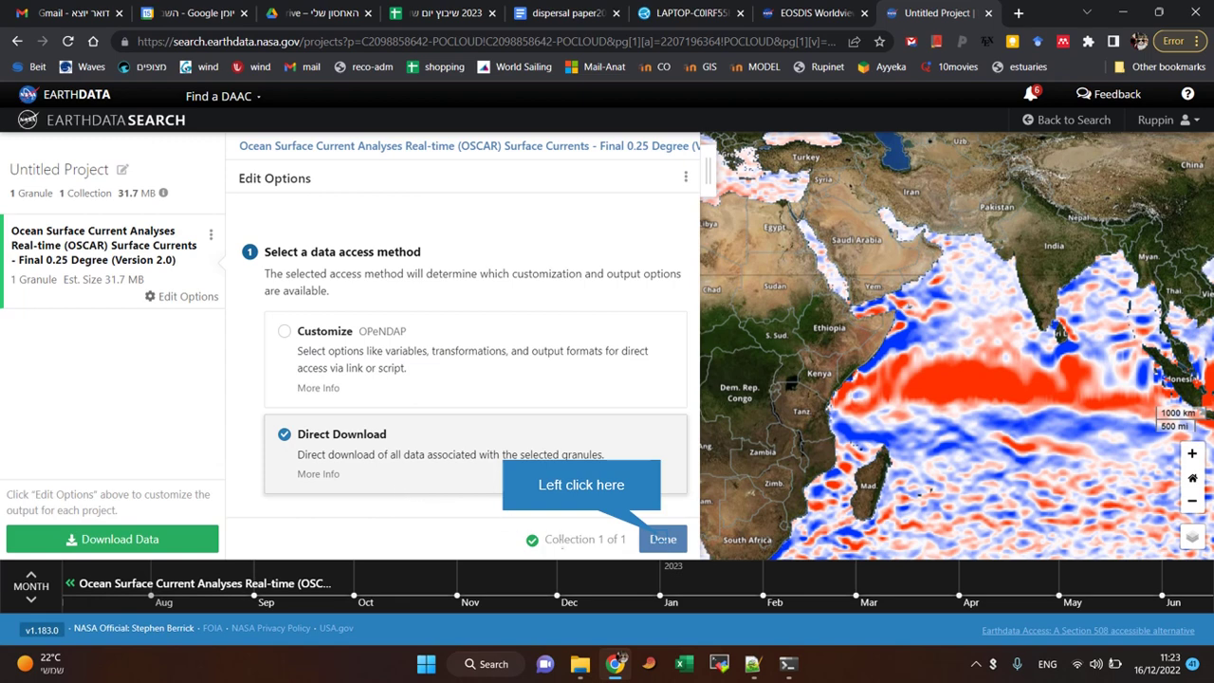
{"action": "left_click", "coordinate": [662, 540]}
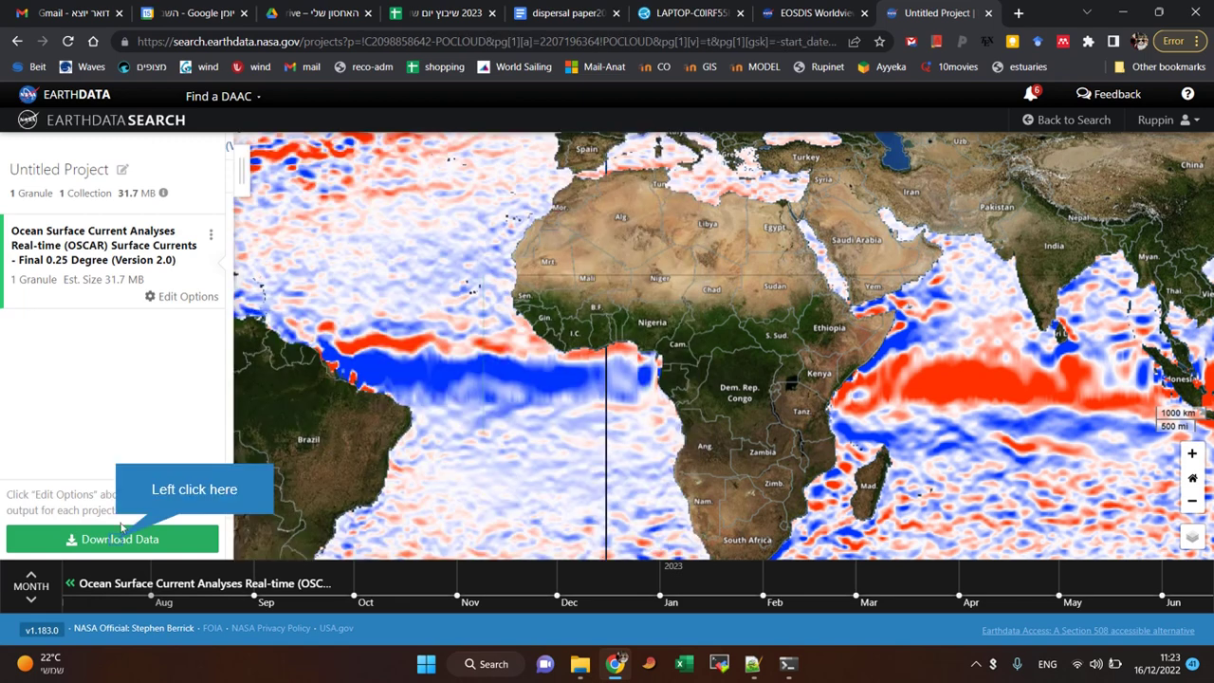
{"action": "left_click", "coordinate": [117, 540]}
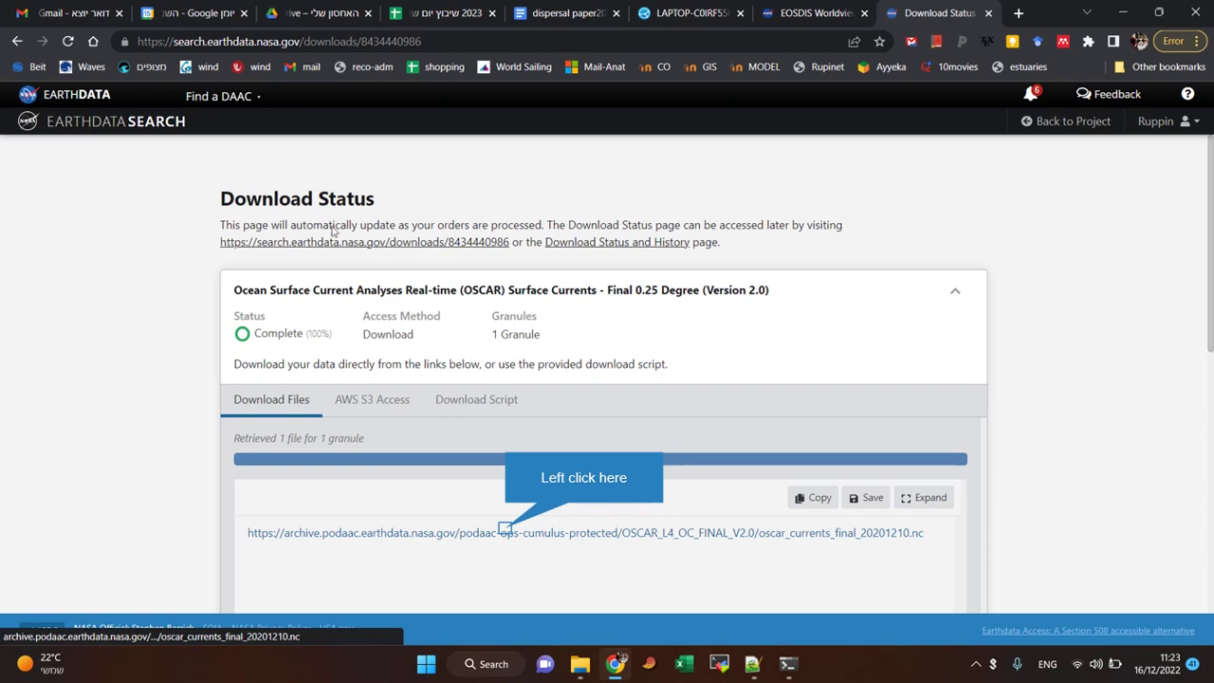
Download oscar_currents_final_20201210.nc and save it into C:\tmp
{"action": "left_click", "coordinate": [505, 532]}
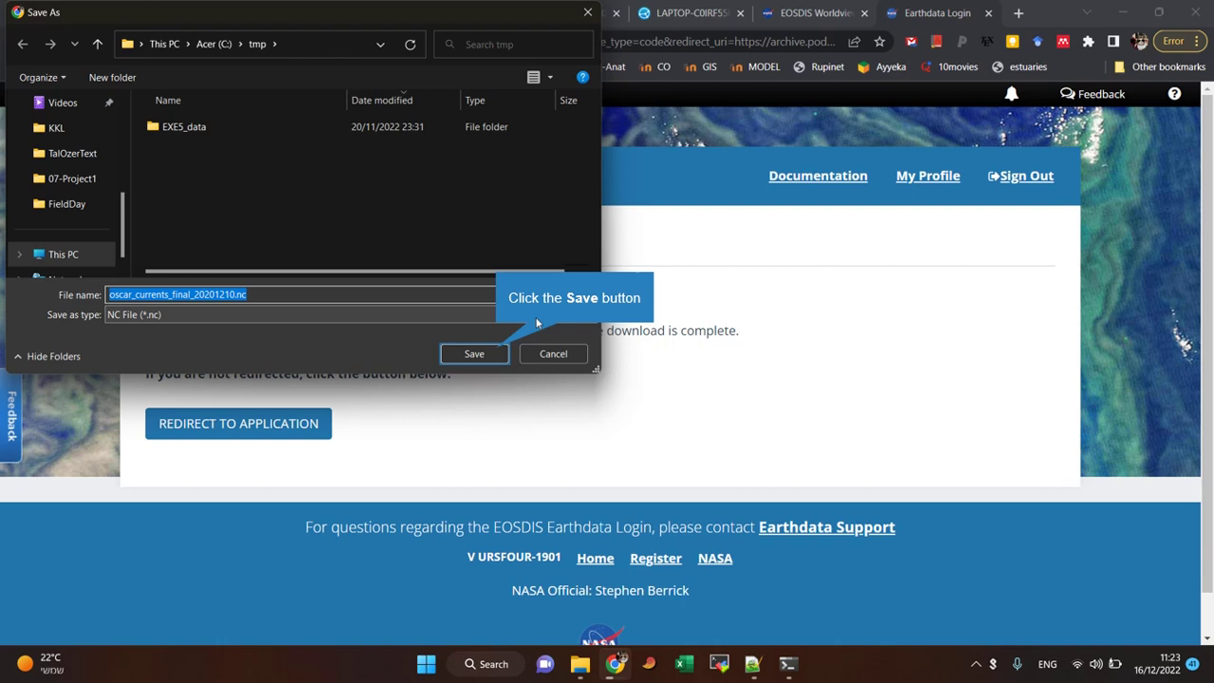
{"action": "left_click", "coordinate": [500, 351]}
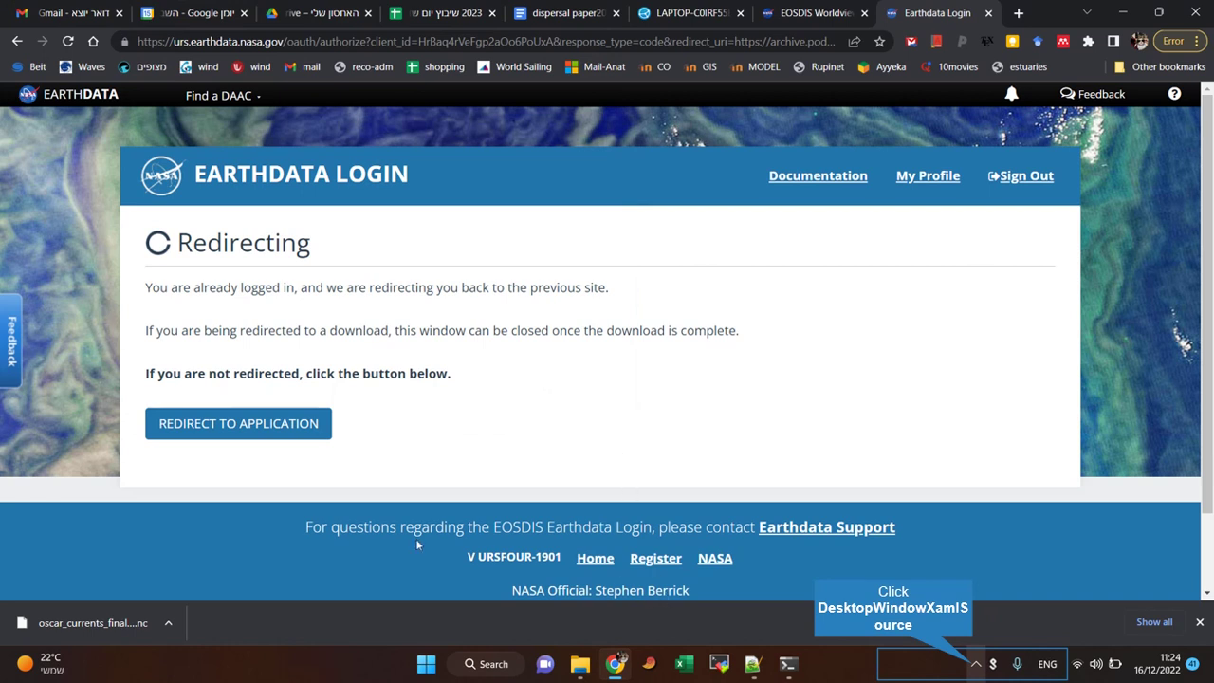
{"action": "left_click", "coordinate": [975, 666]}
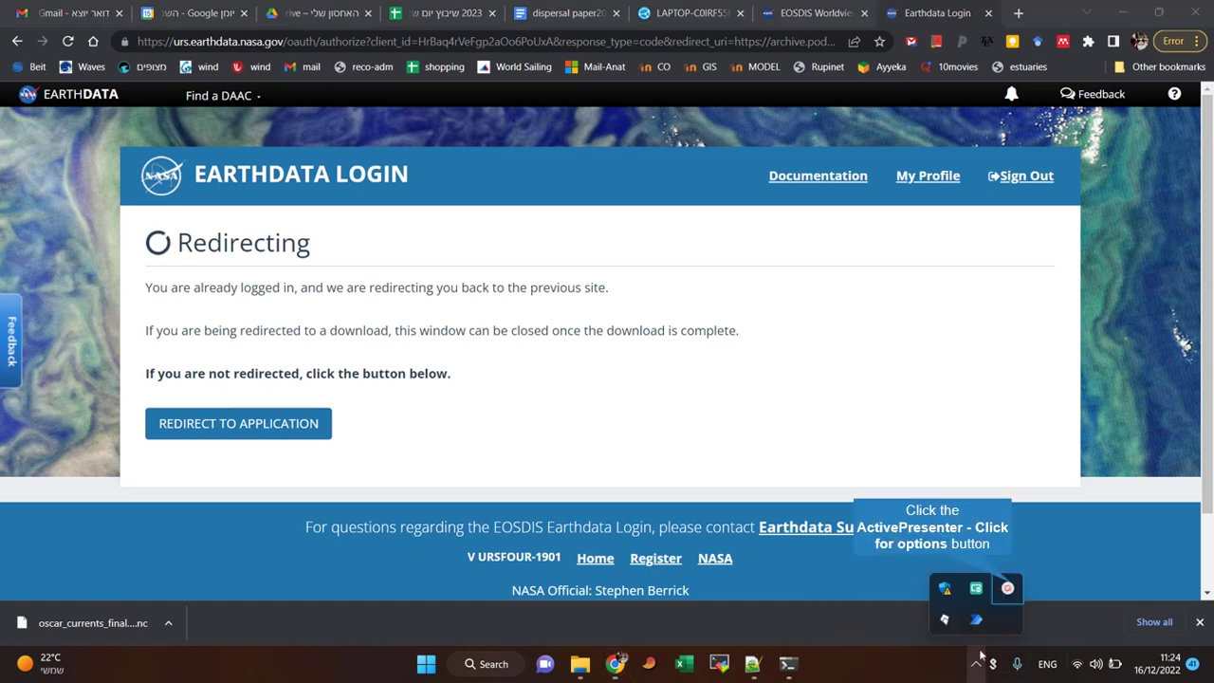